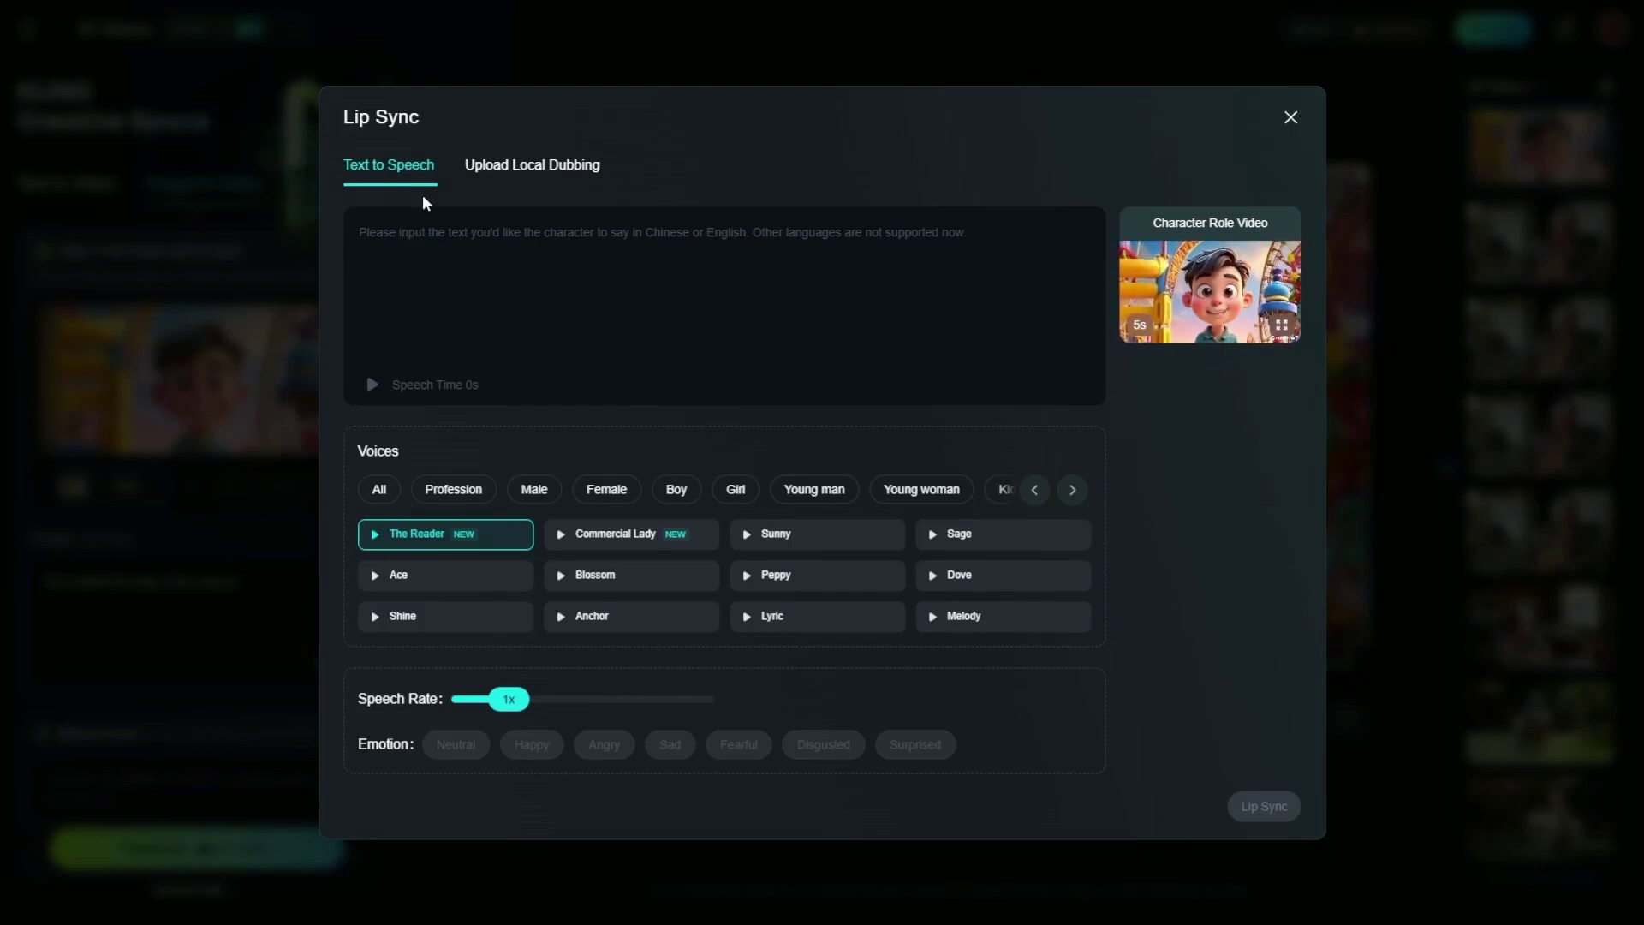
Paste the roller-coaster line into the Text to Speech box.
{"action": "left_click", "coordinate": [541, 168]}
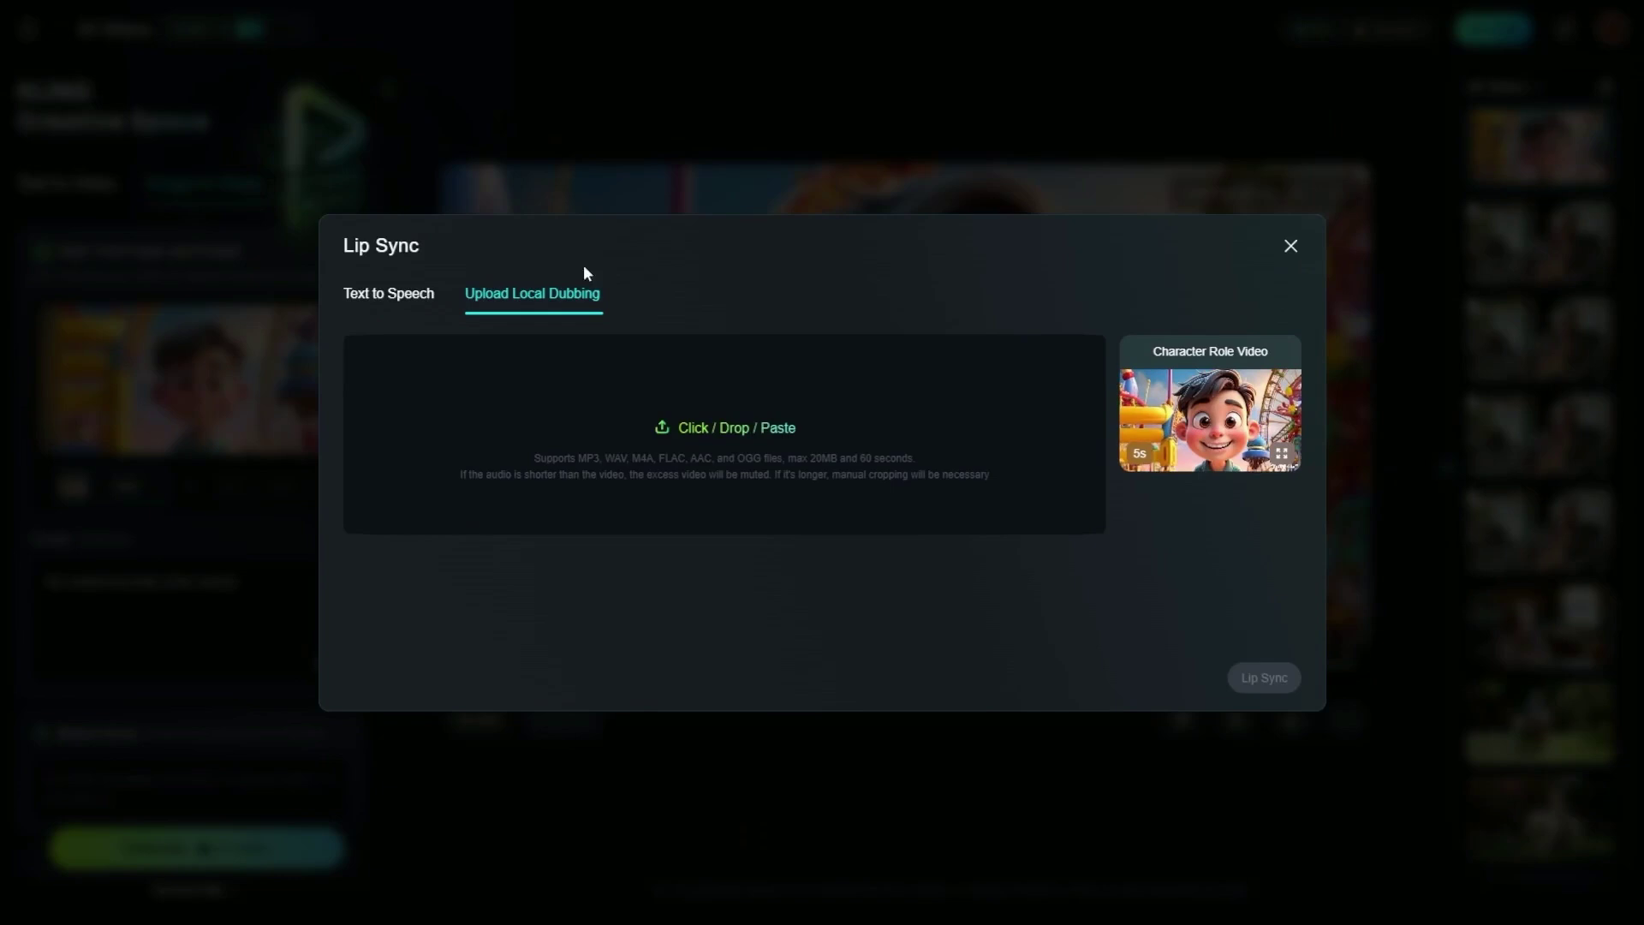
{"action": "left_click", "coordinate": [393, 298]}
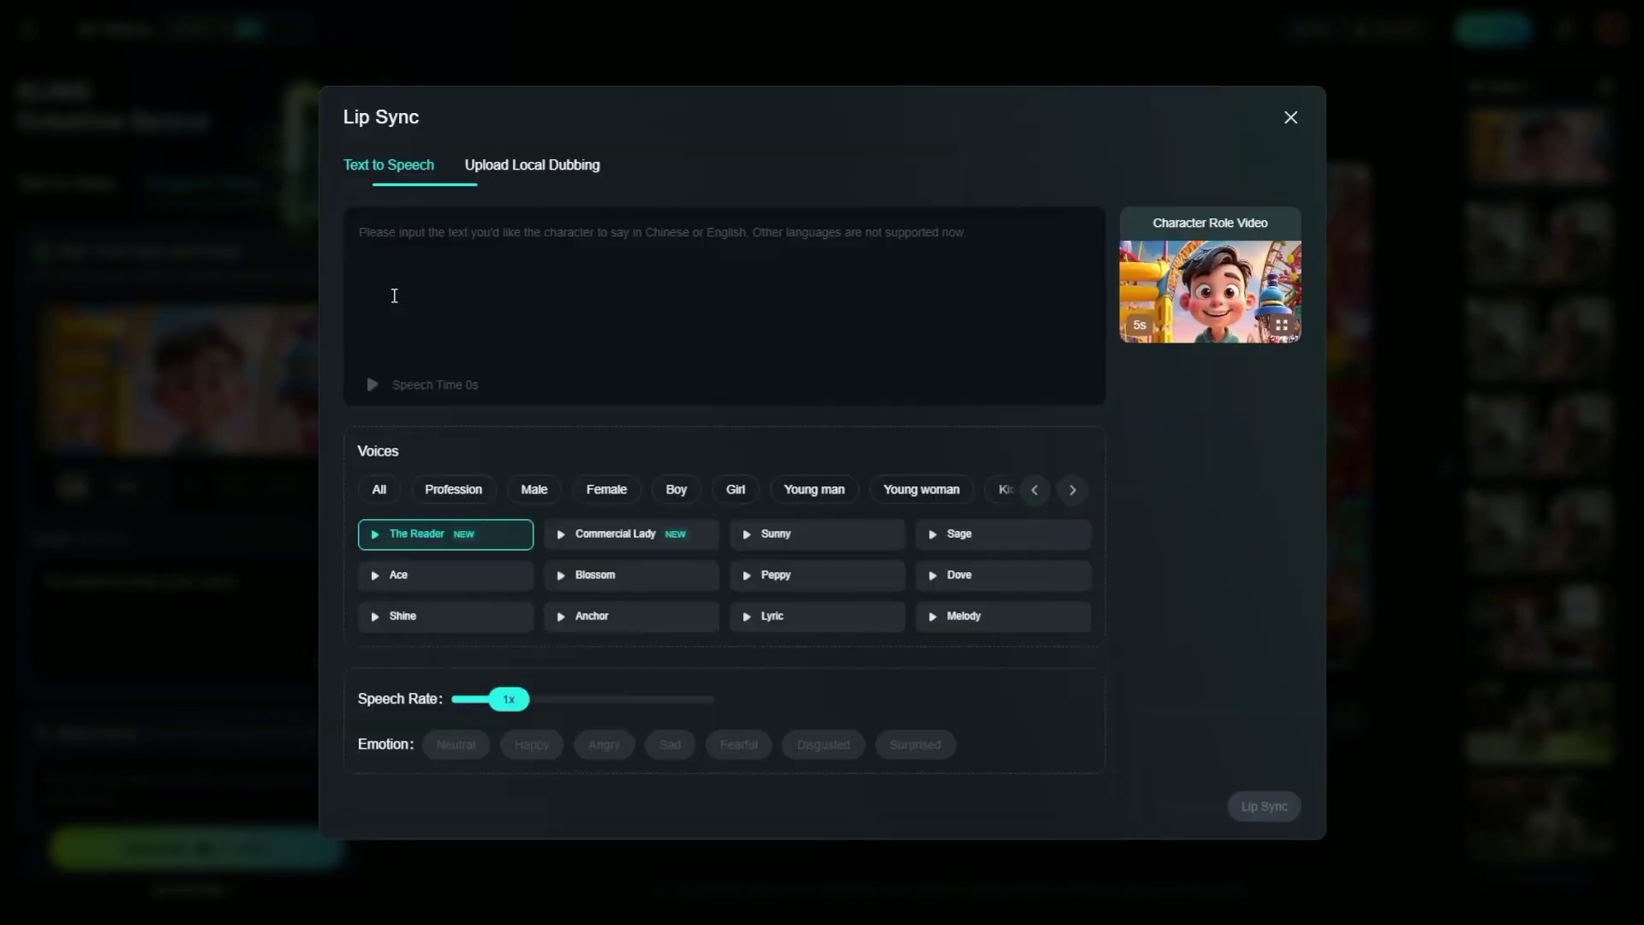
{"action": "left_click", "coordinate": [446, 258]}
{"action": "type", "text": "Come on! Let's go ride the roller coaster! It's gonna be so much fun!!"}
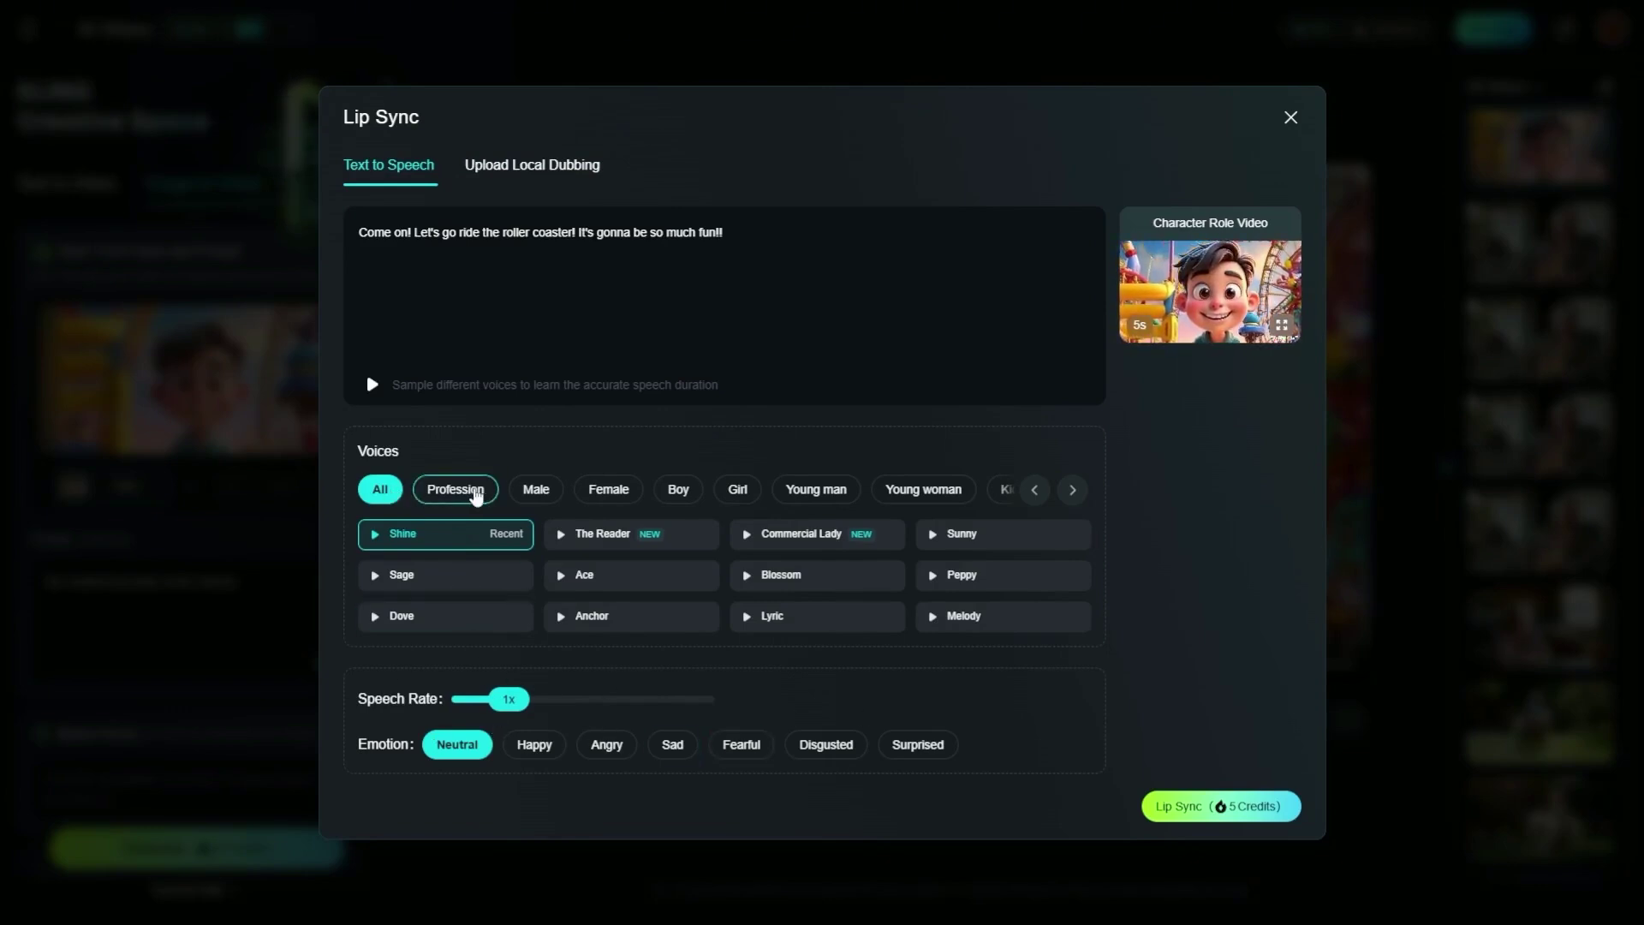
Filter to Boy voices, pick Sage with Happy emotion, and start the lip sync.
{"action": "left_click", "coordinate": [679, 491]}
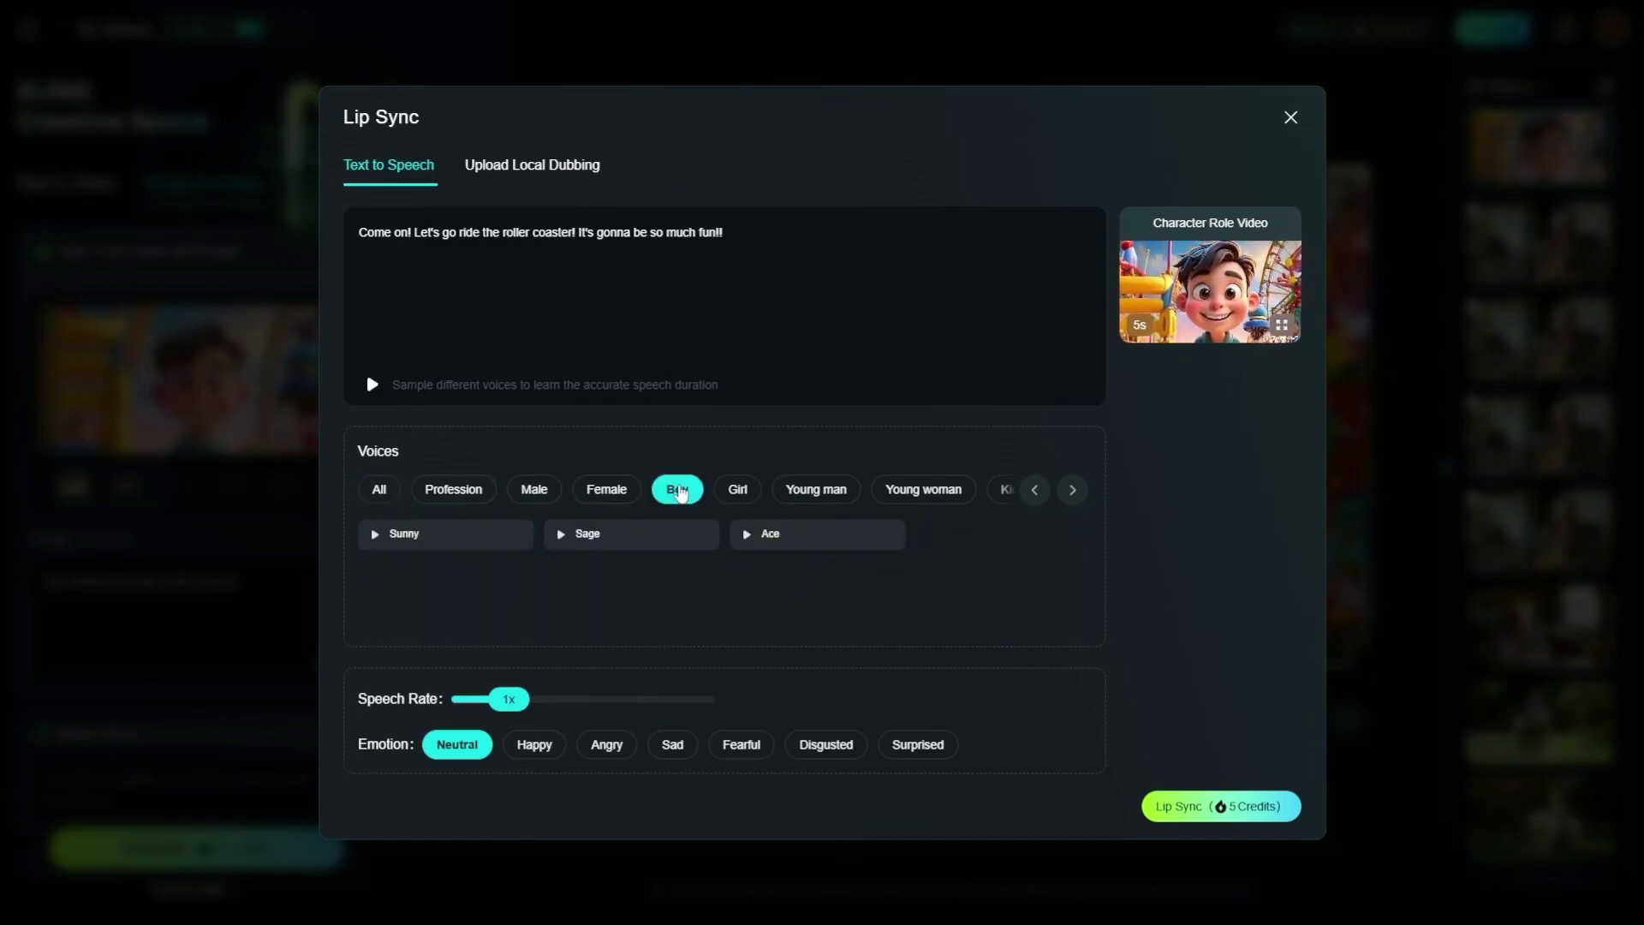
{"action": "left_click", "coordinate": [735, 532]}
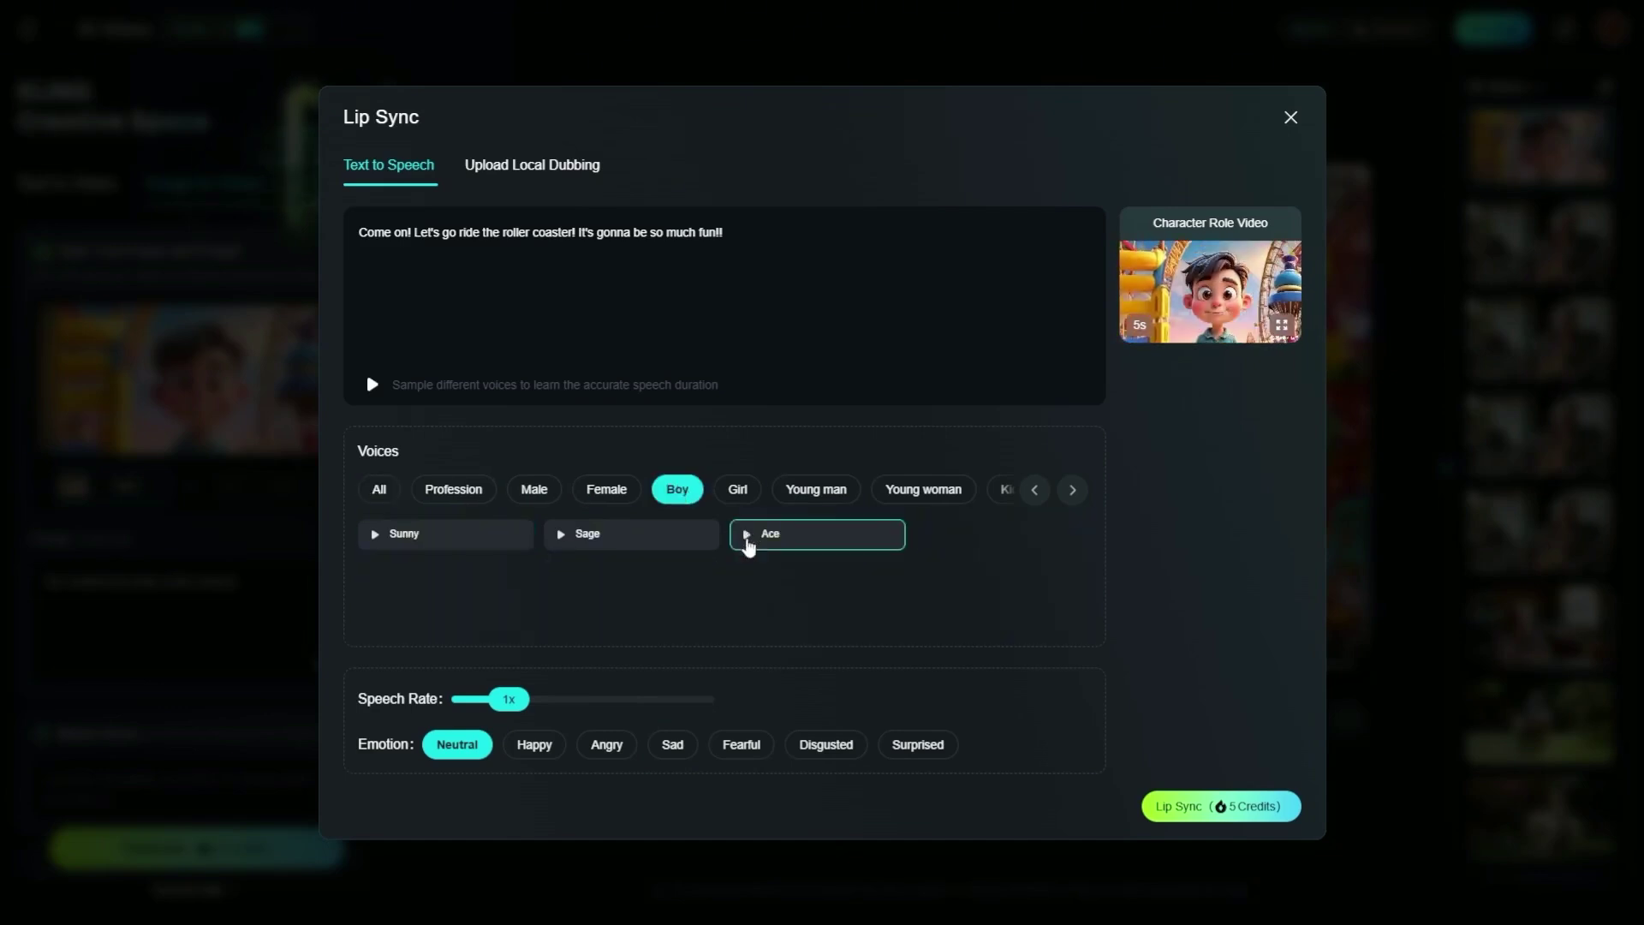
{"action": "left_click", "coordinate": [531, 745]}
{"action": "left_click", "coordinate": [376, 535]}
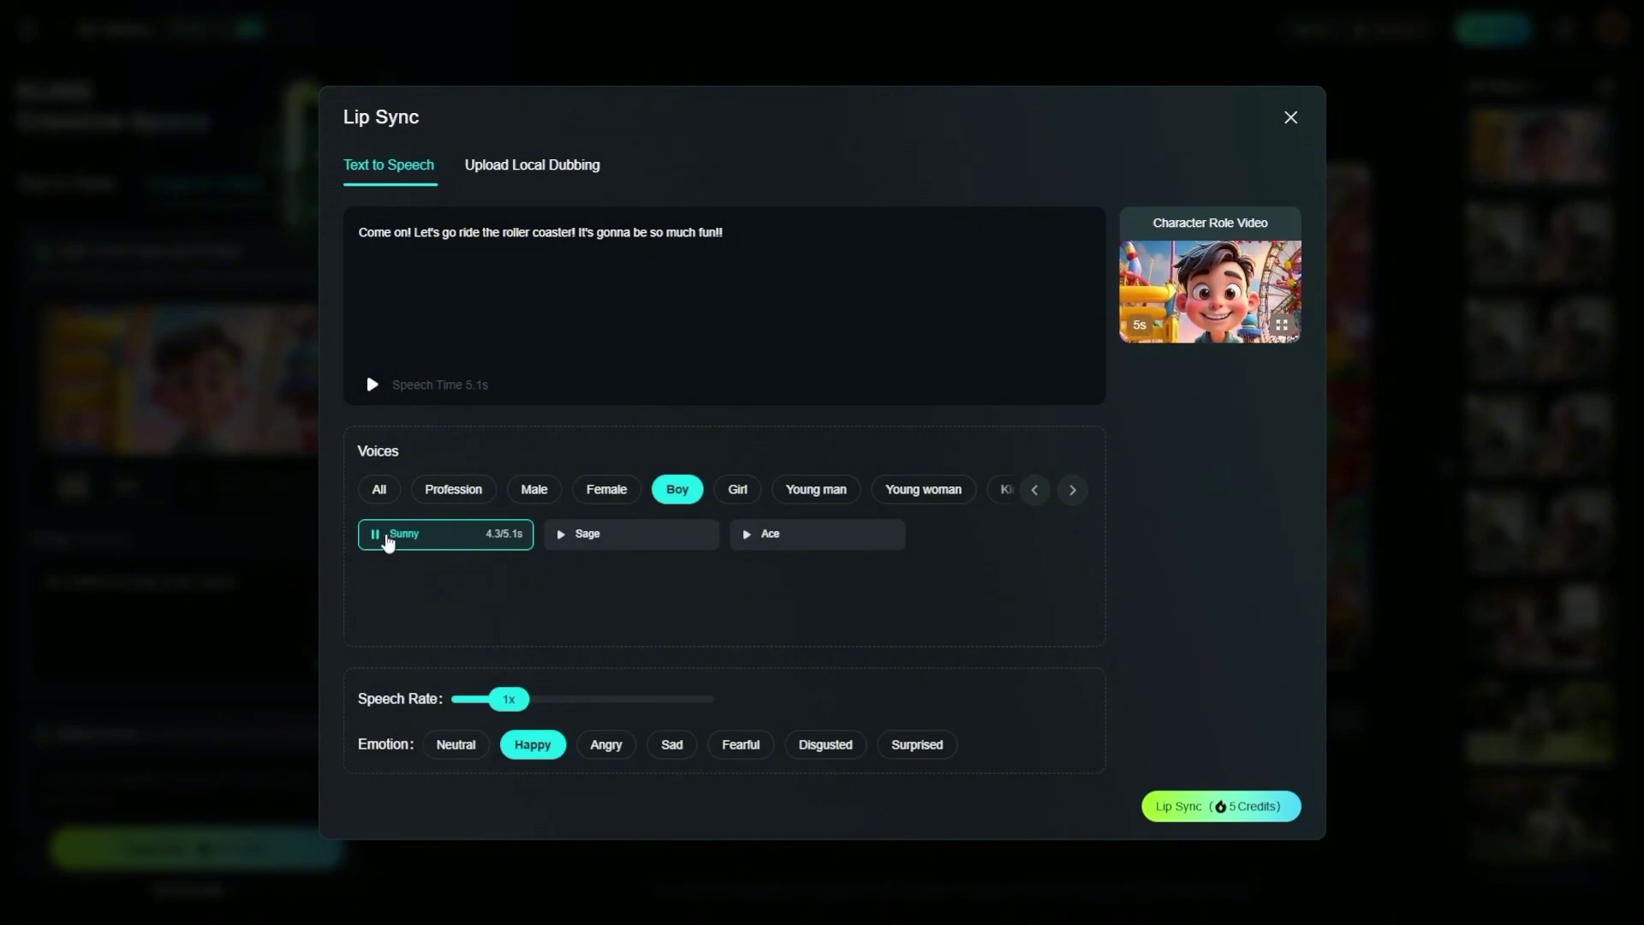
{"action": "left_click", "coordinate": [561, 539]}
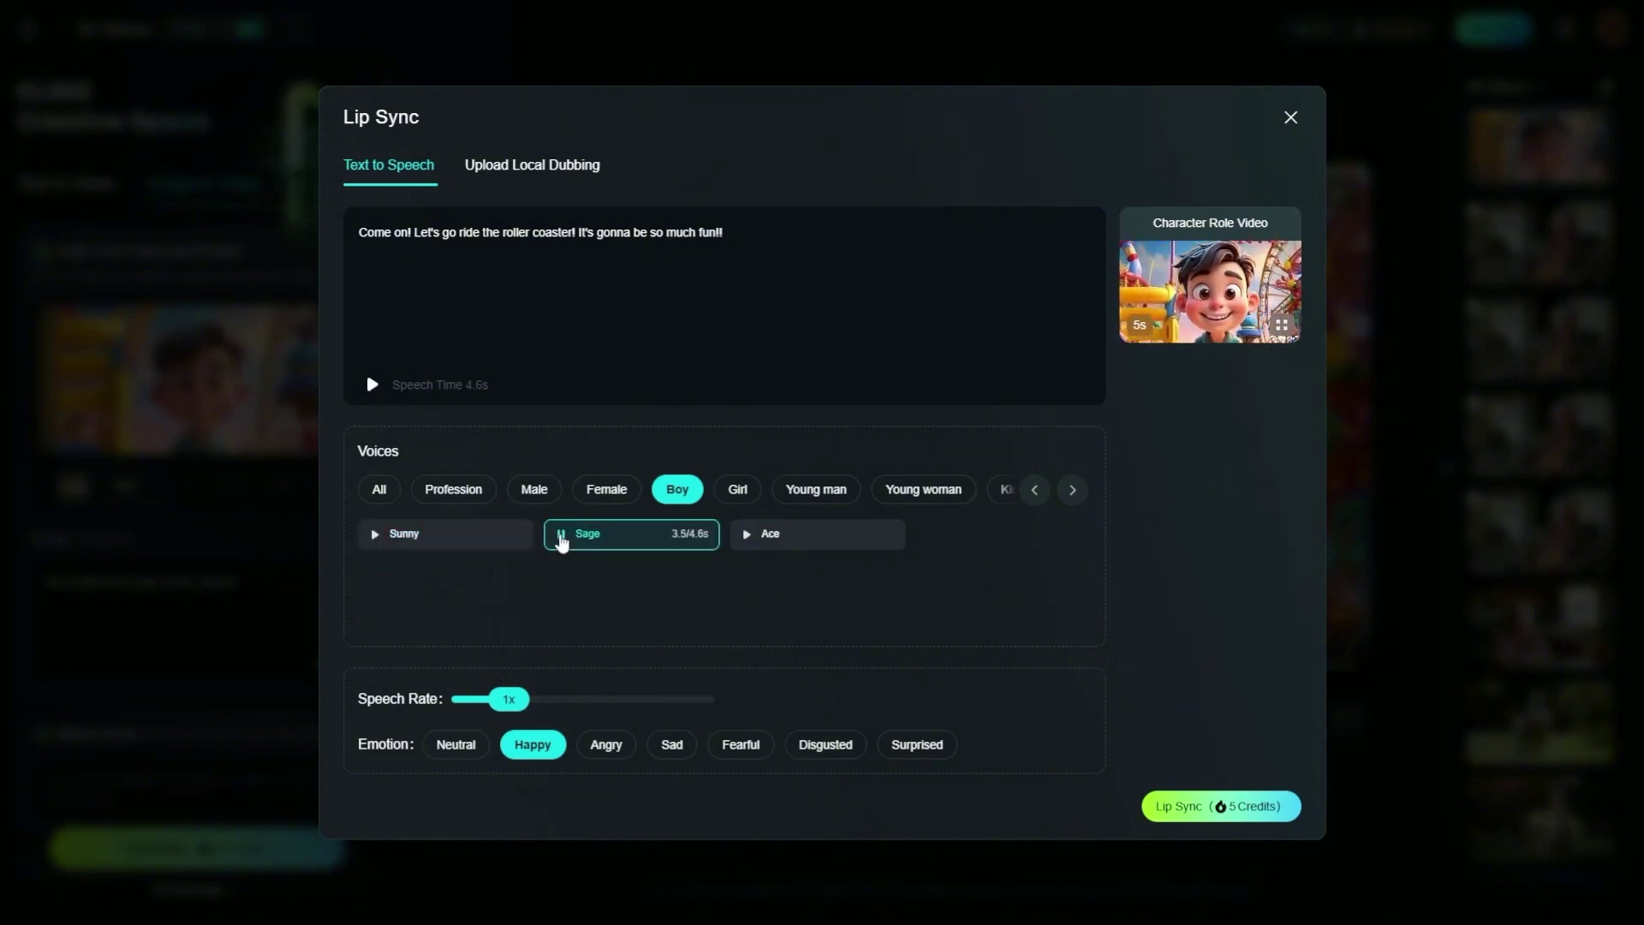
{"action": "left_click", "coordinate": [747, 540]}
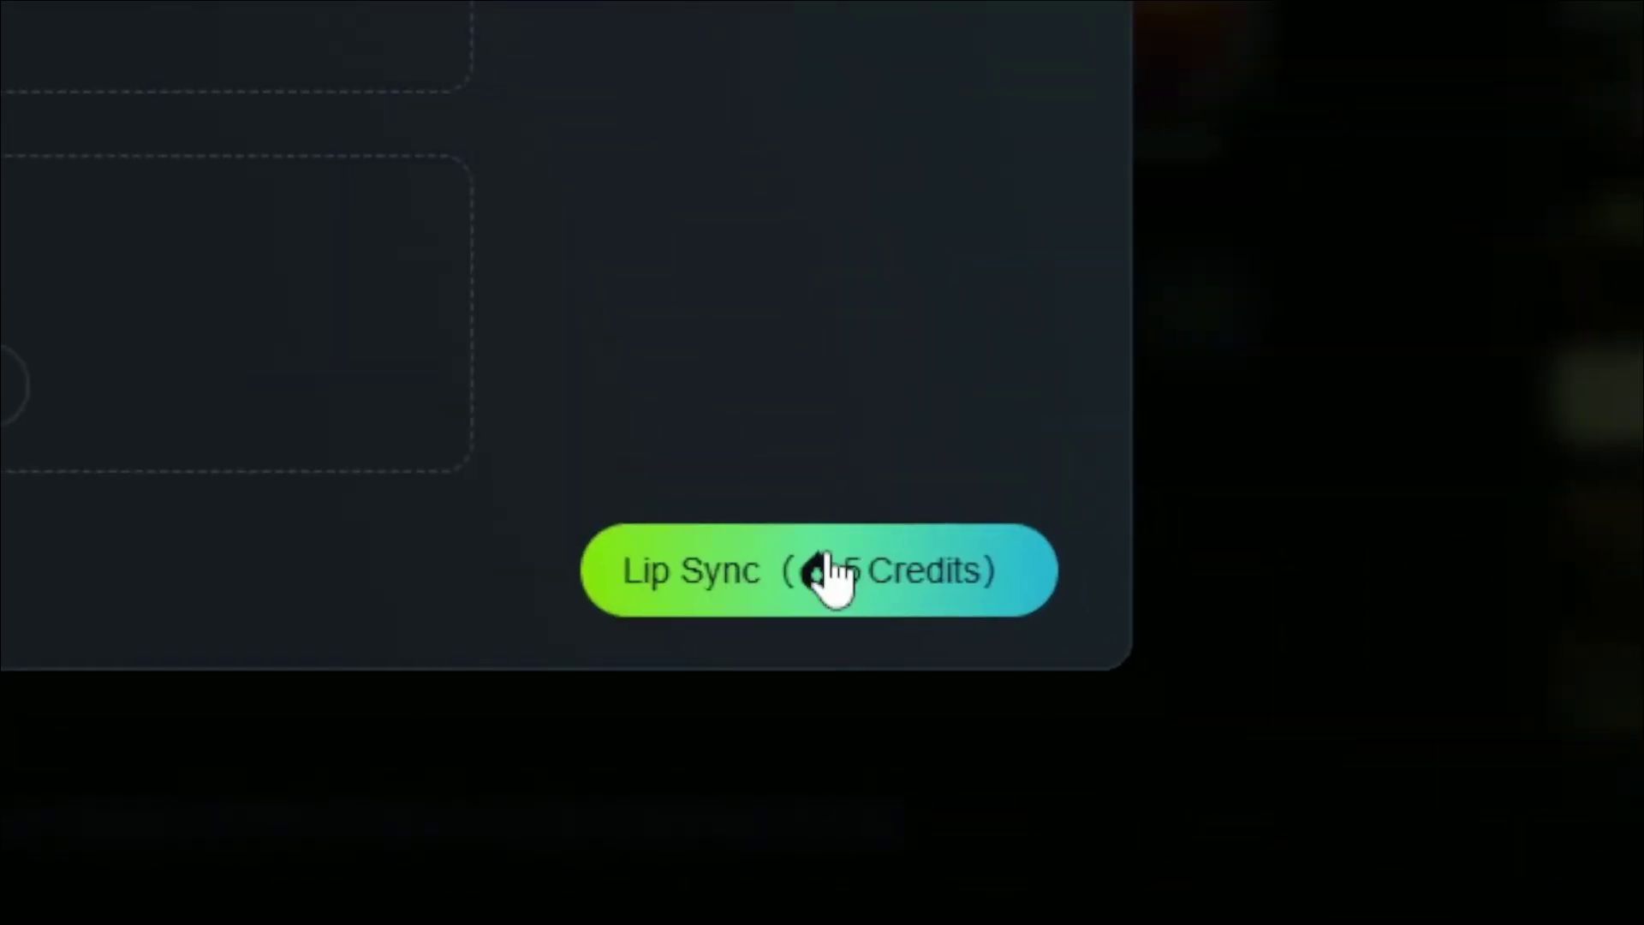
{"action": "left_click", "coordinate": [827, 575]}
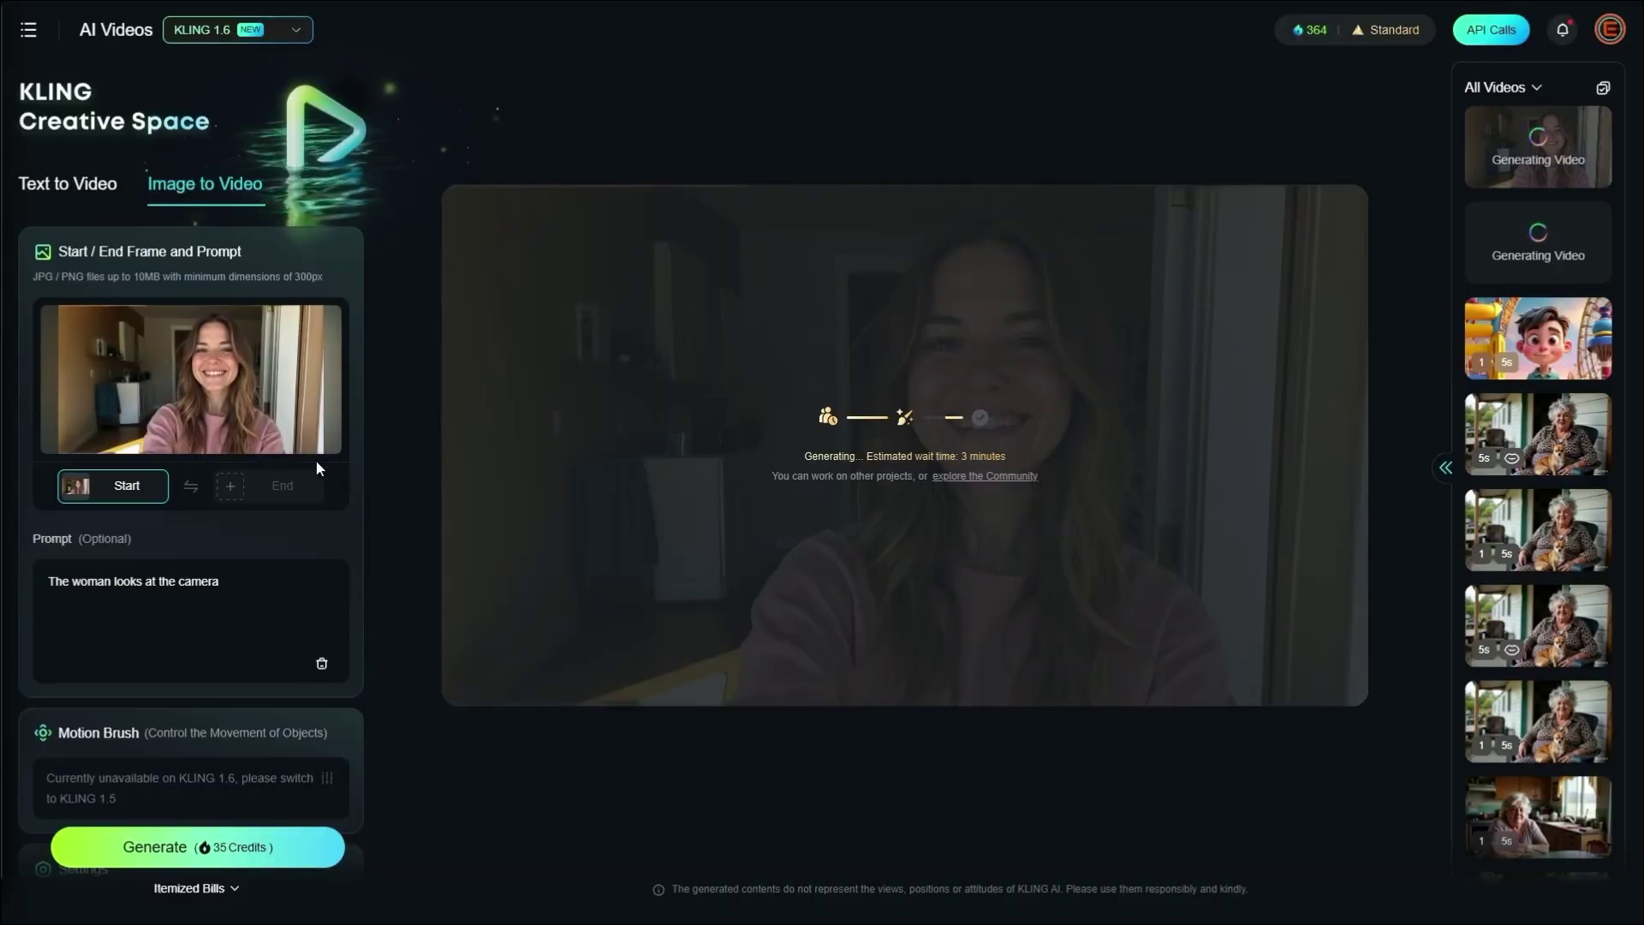
{"action": "mouse_move", "coordinate": [331, 432]}
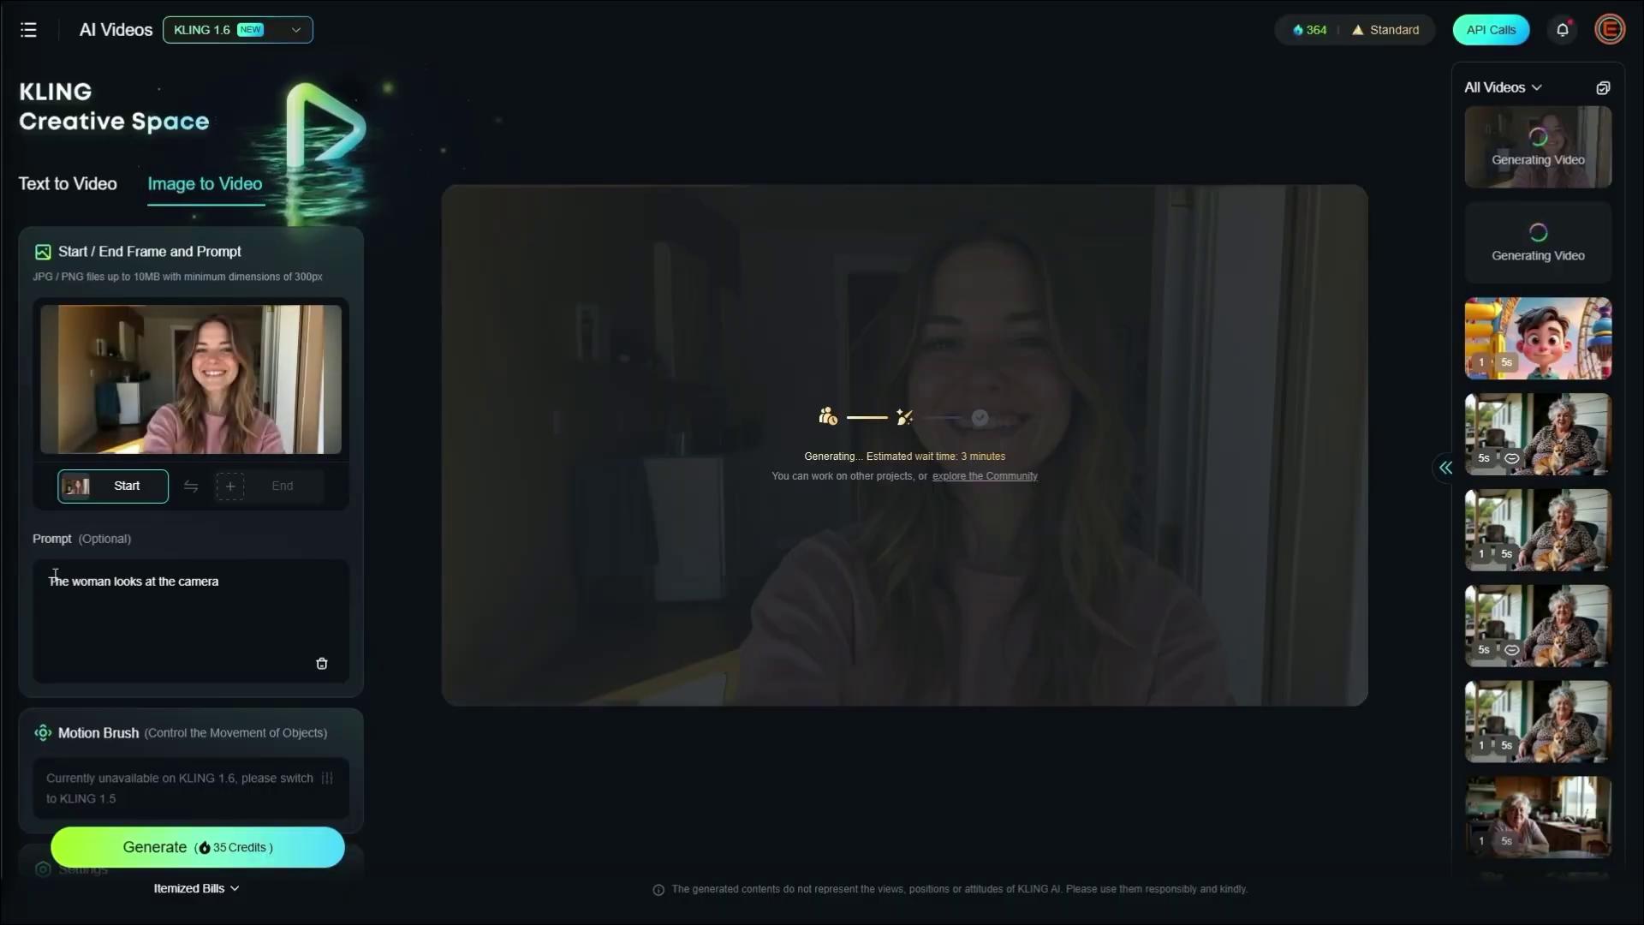
Scroll down to reach the finished 5s clip of the smiling woman in her kitchen.
{"action": "scroll", "coordinate": [180, 484], "scroll_direction": "down", "scroll_amount": 4}
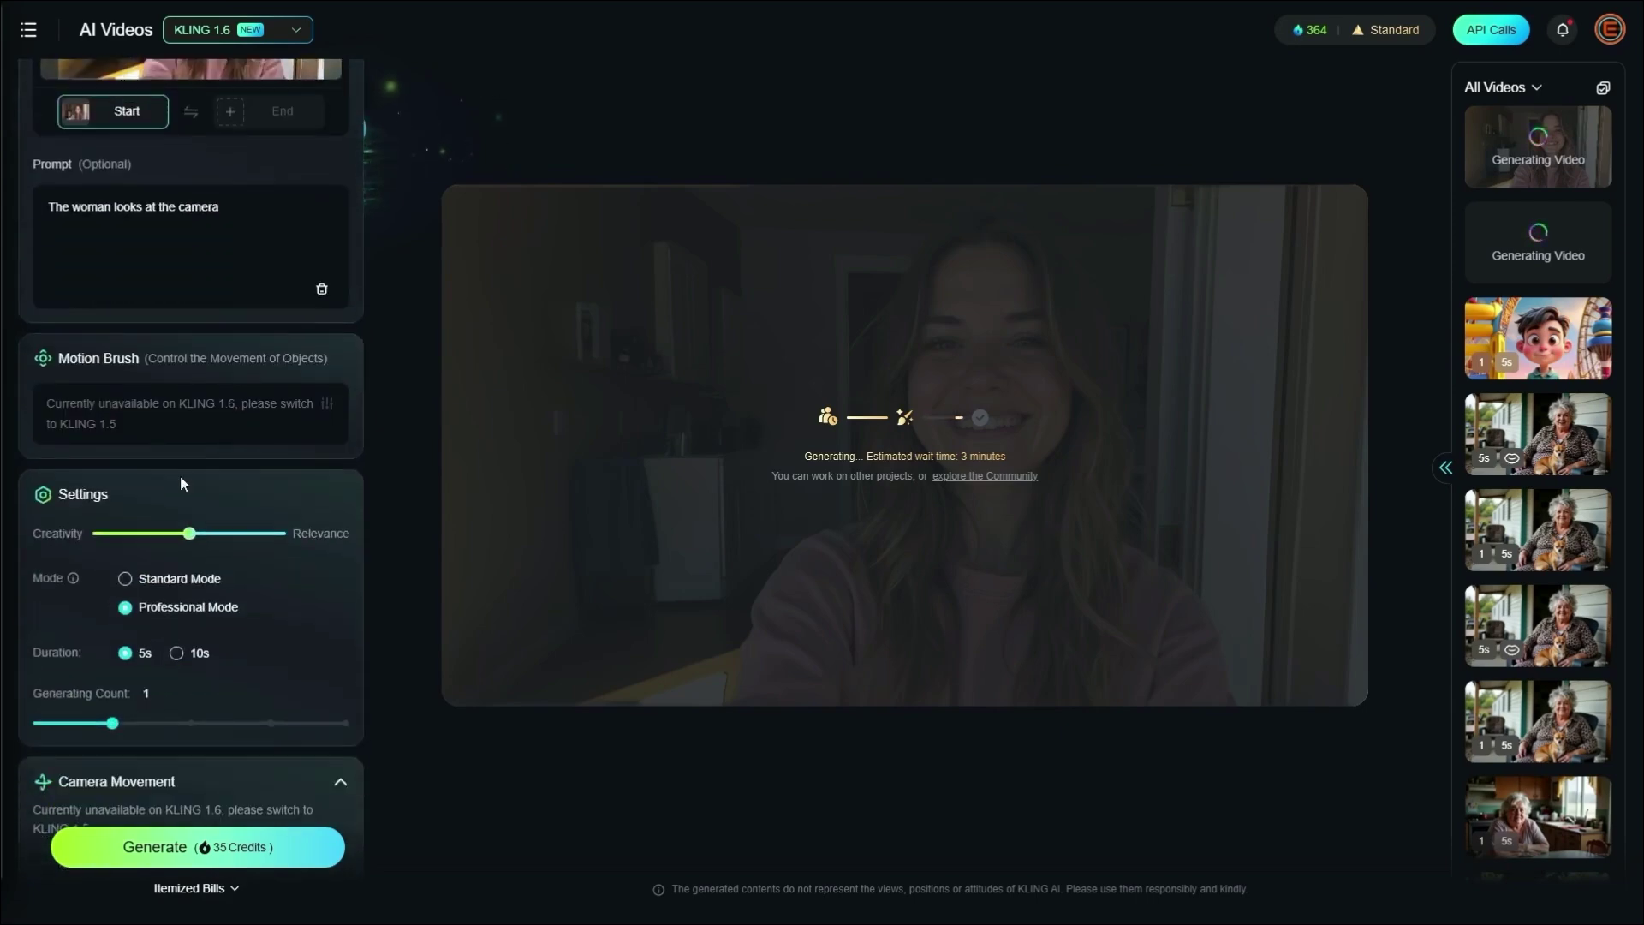
{"action": "scroll", "coordinate": [180, 484], "scroll_direction": "down", "scroll_amount": 1}
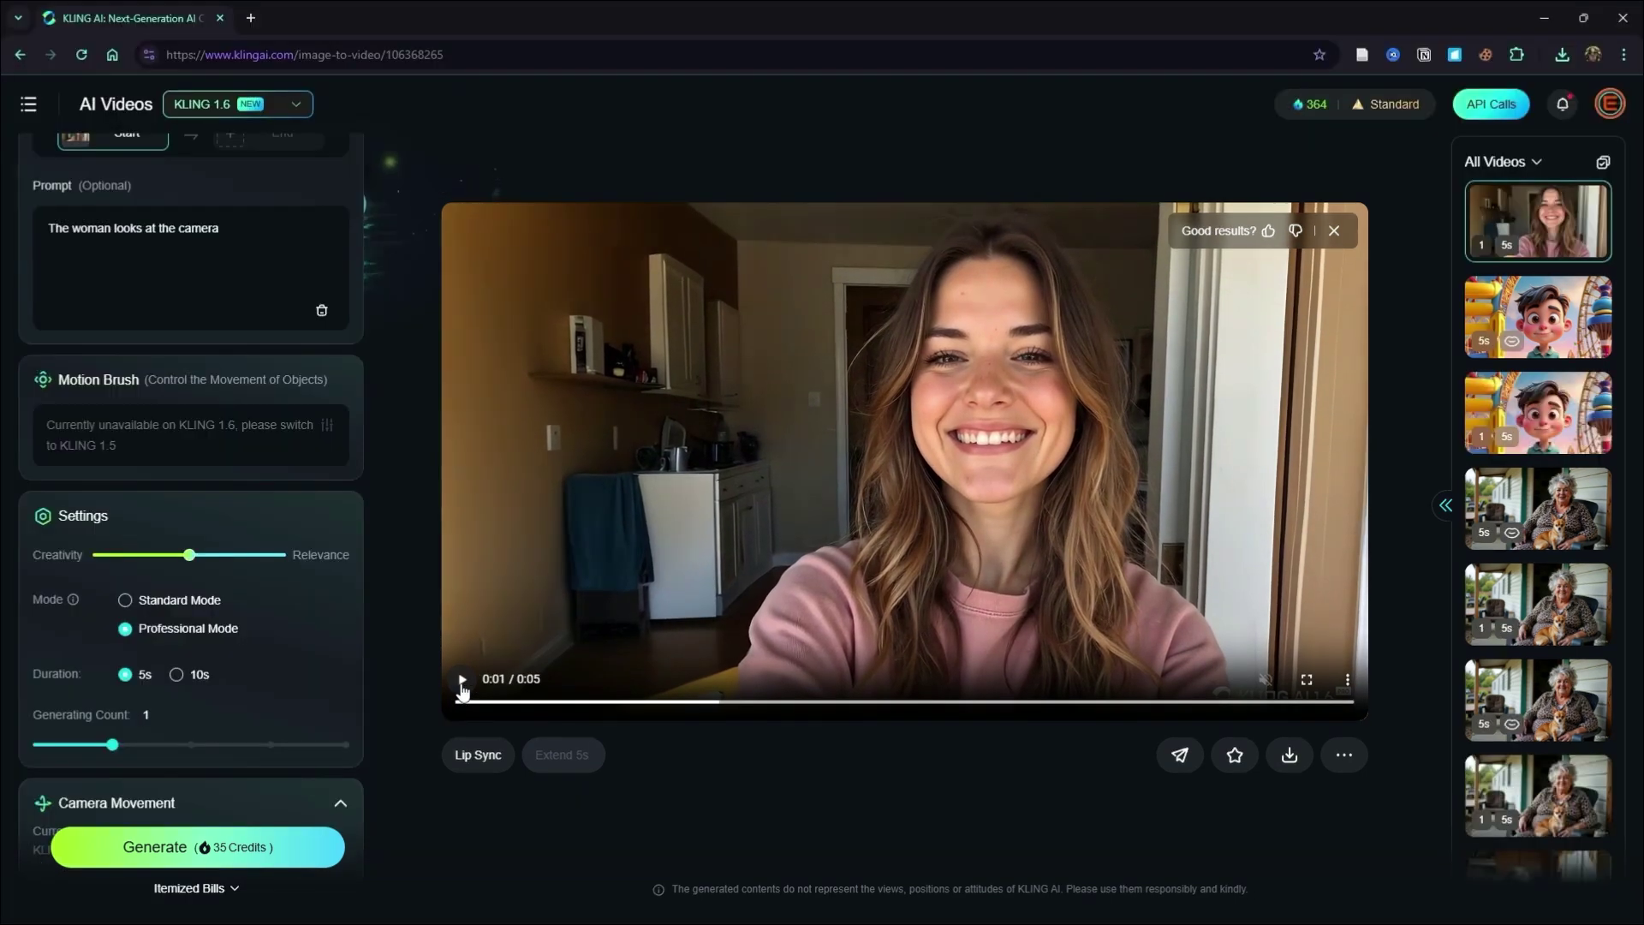
Open Lip Sync for the woman clip and upload SoHappyFinallyGetToSaySomething.mp3 as local dubbing.
{"action": "left_click", "coordinate": [476, 755]}
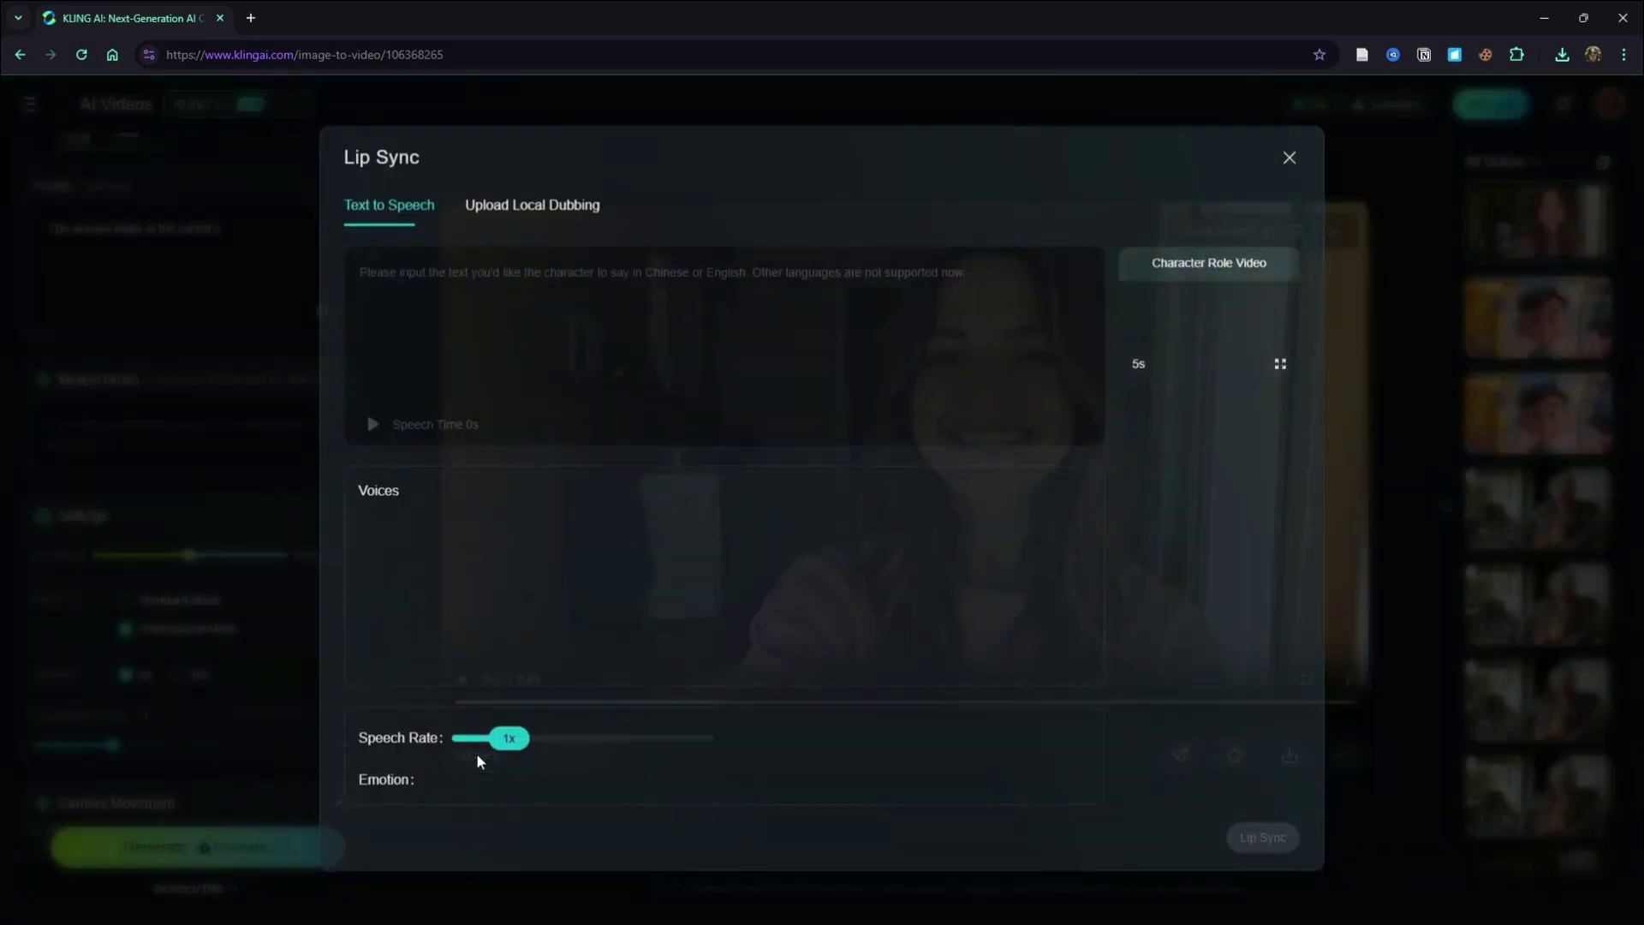
{"action": "left_click", "coordinate": [576, 209]}
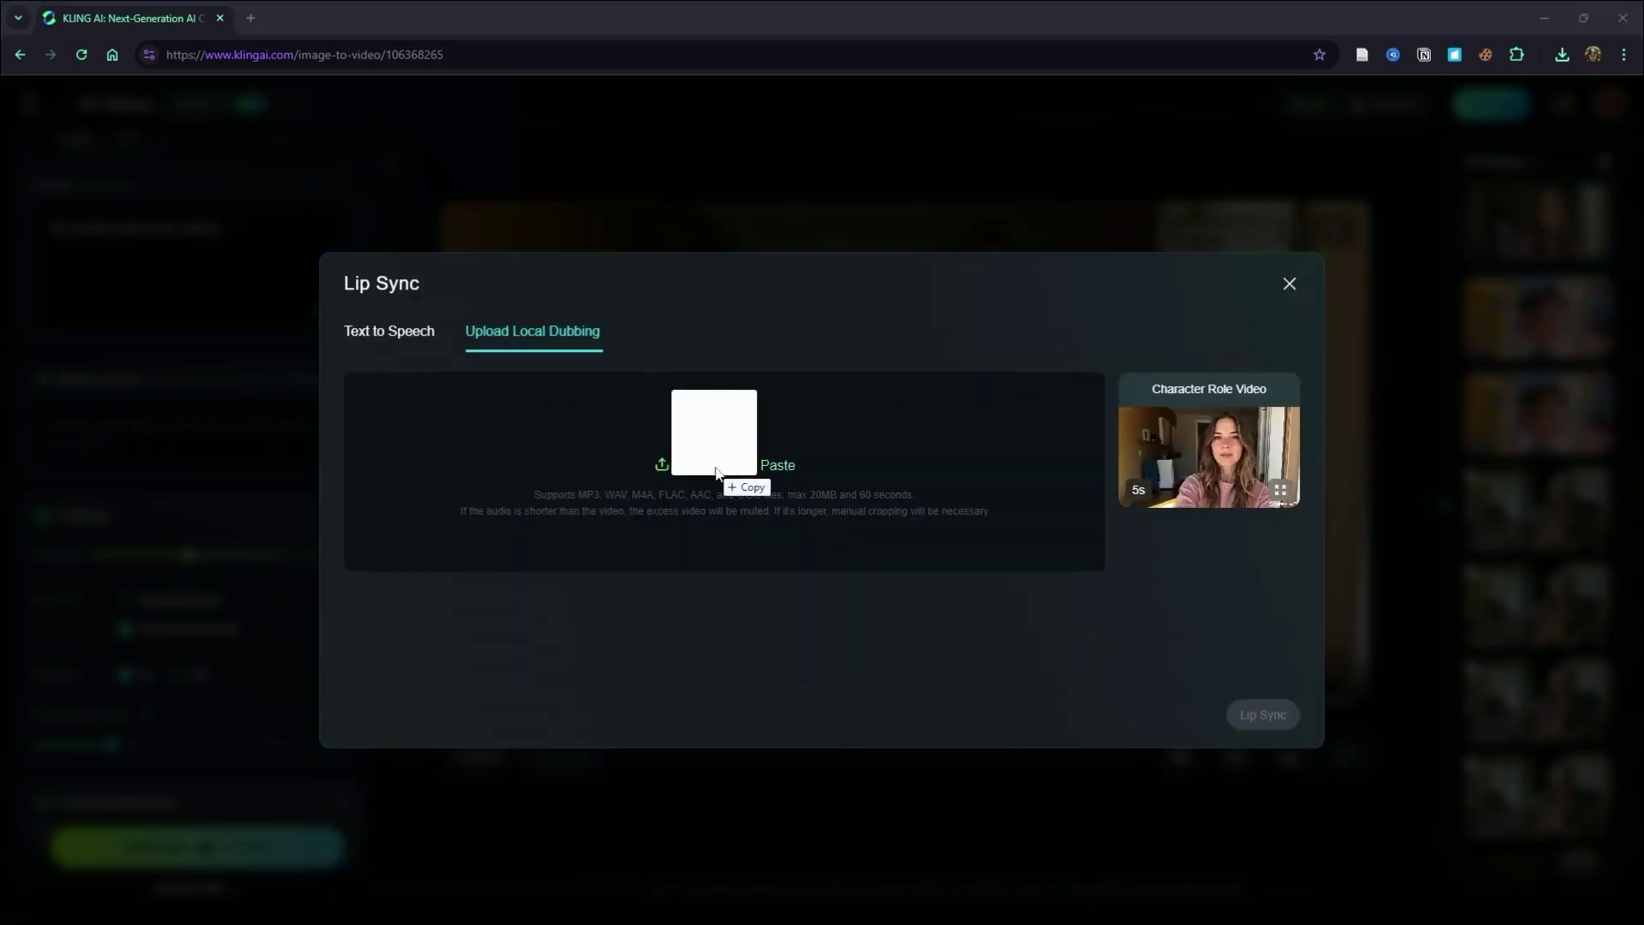
{"action": "left_click_drag", "start_coordinate": [716, 480], "coordinate": [653, 514]}
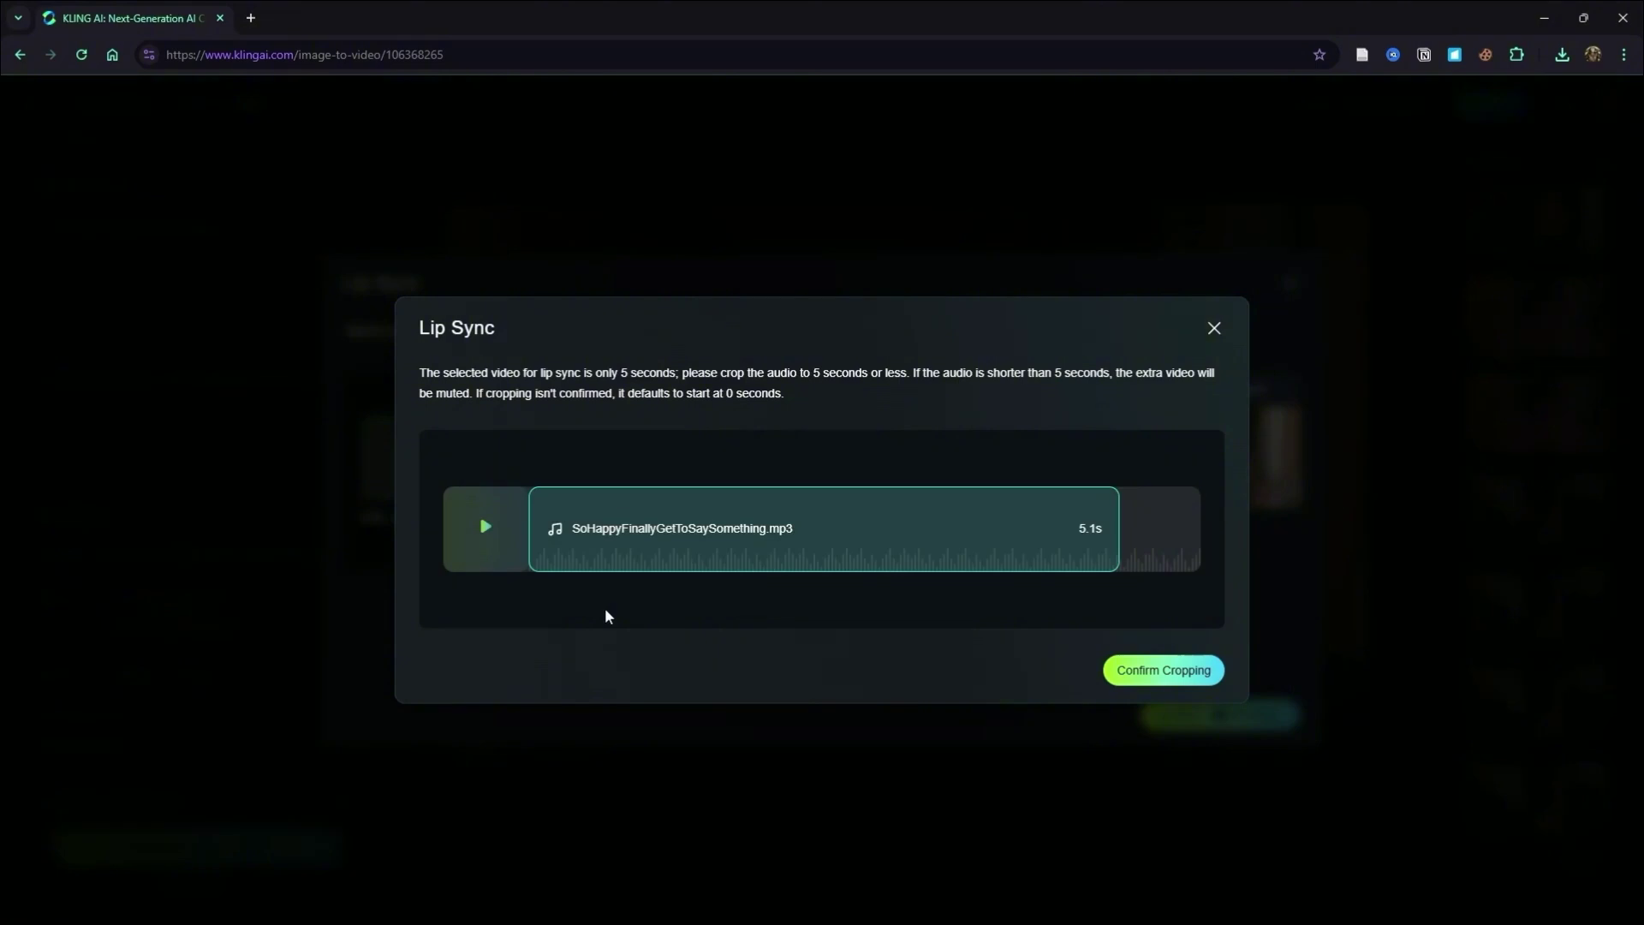
Play the audio, test cropping it to fit 5 seconds, then exit the crop step.
{"action": "left_click", "coordinate": [631, 525]}
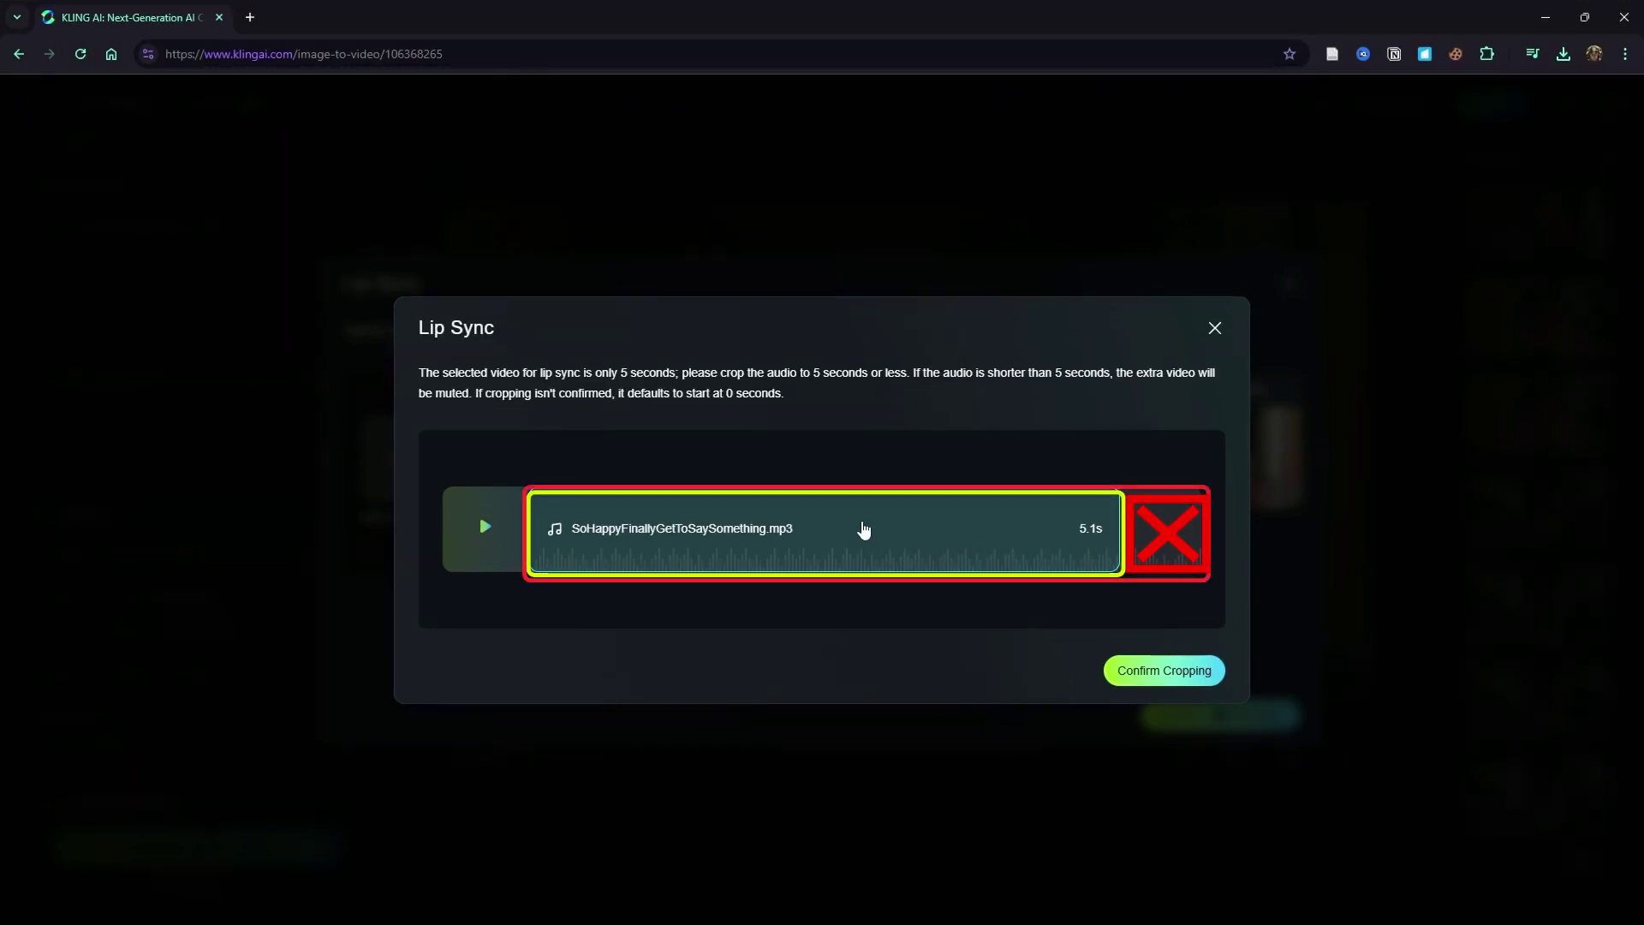
{"action": "left_click_drag", "start_coordinate": [876, 532], "coordinate": [963, 533]}
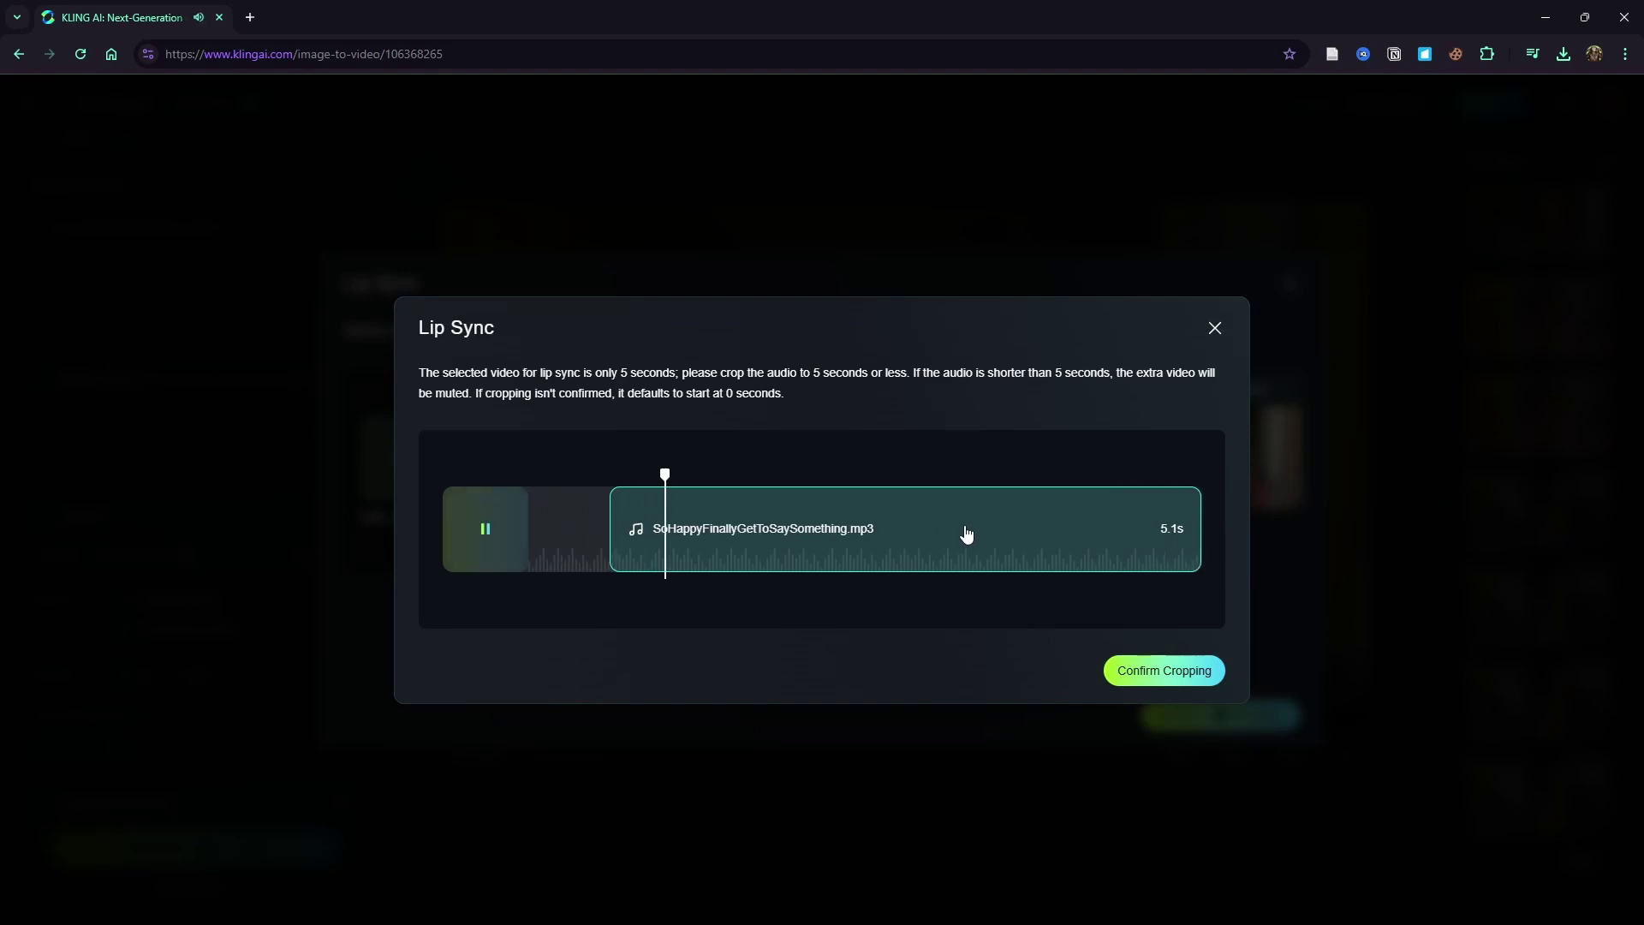
{"action": "left_click", "coordinate": [486, 527]}
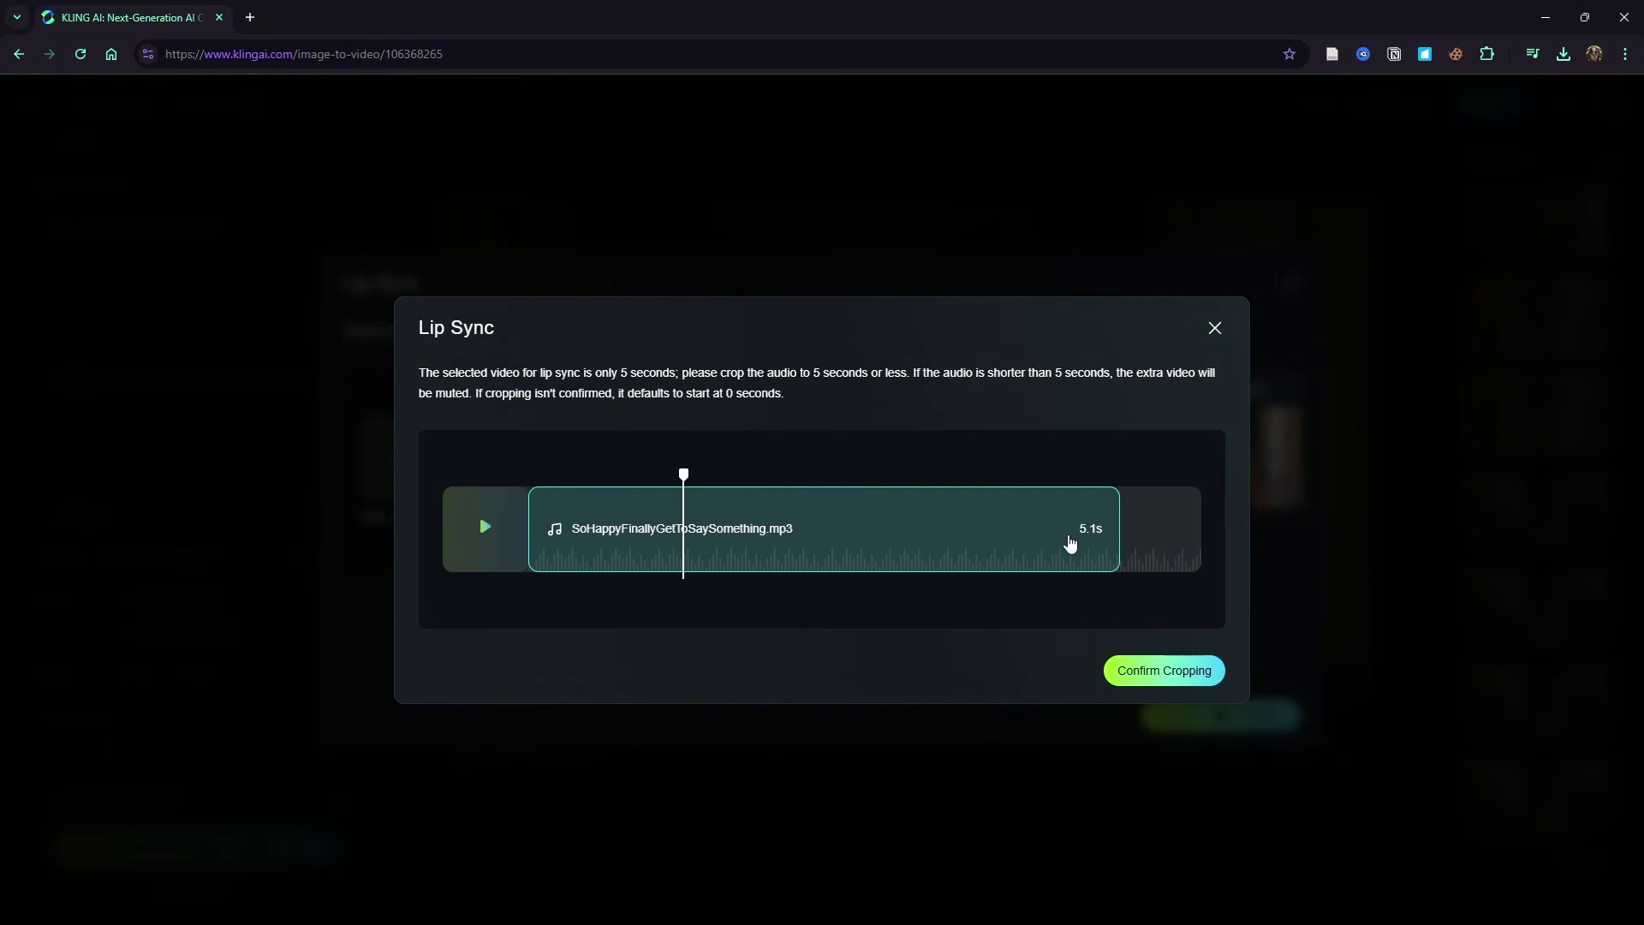
{"action": "mouse_move", "coordinate": [1114, 541]}
{"action": "left_mouse_down"}
{"action": "mouse_move", "coordinate": [916, 540]}
{"action": "mouse_move", "coordinate": [1148, 529]}
{"action": "mouse_move", "coordinate": [1013, 542]}
{"action": "mouse_move", "coordinate": [874, 520]}
{"action": "mouse_move", "coordinate": [1101, 531]}
{"action": "left_mouse_up"}
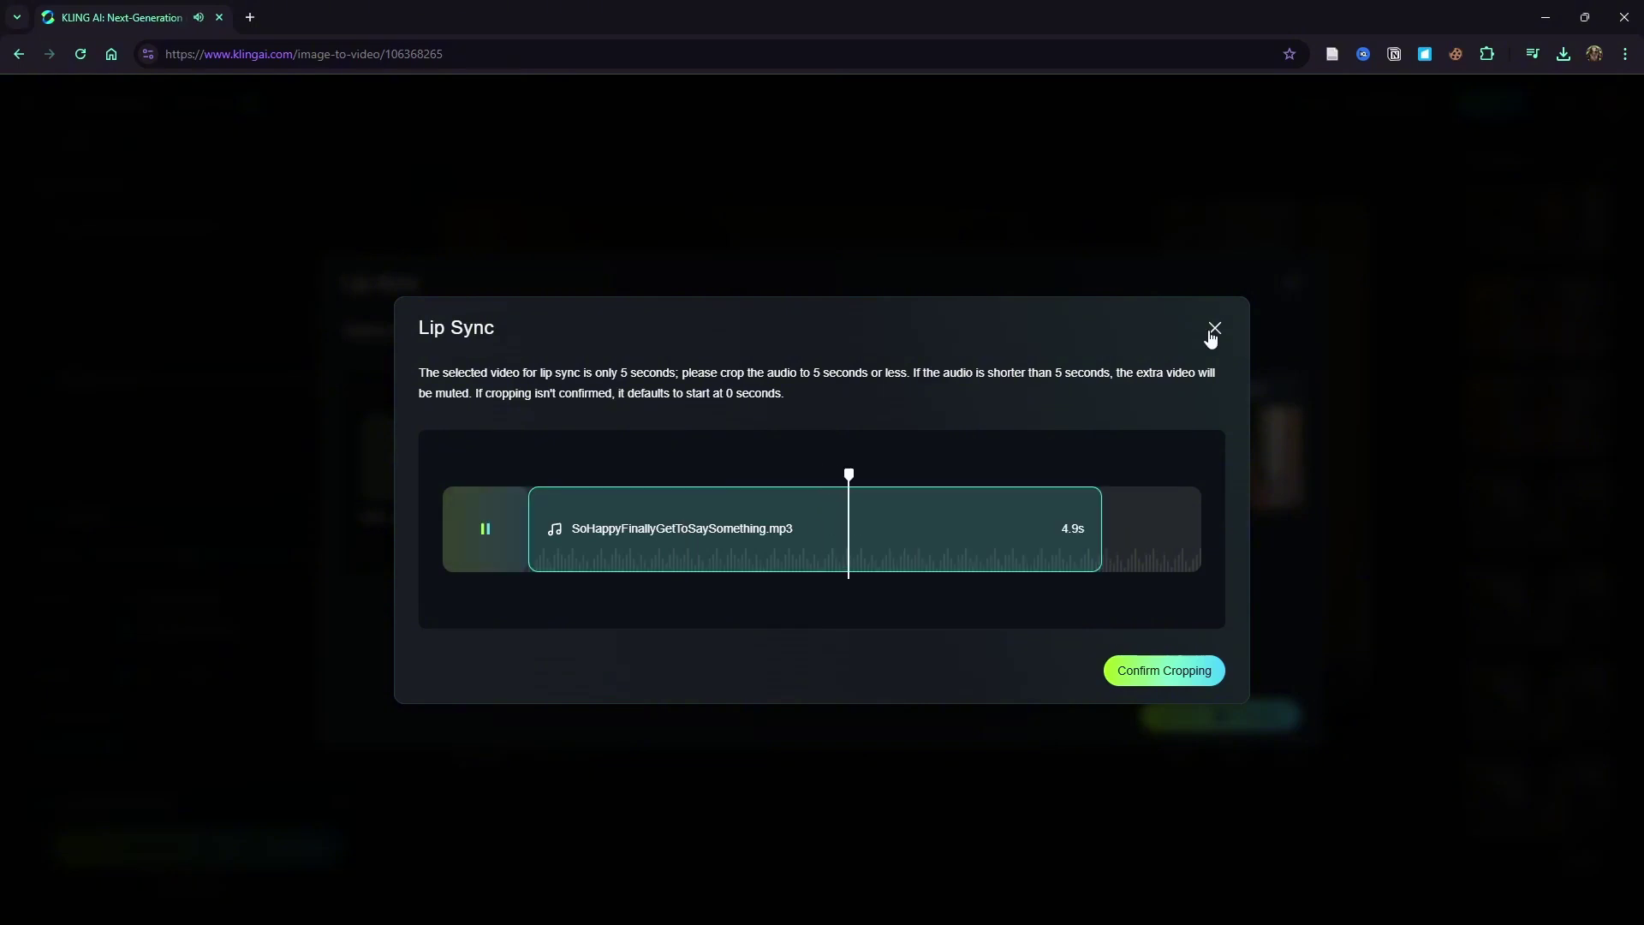
{"action": "left_click", "coordinate": [1212, 330]}
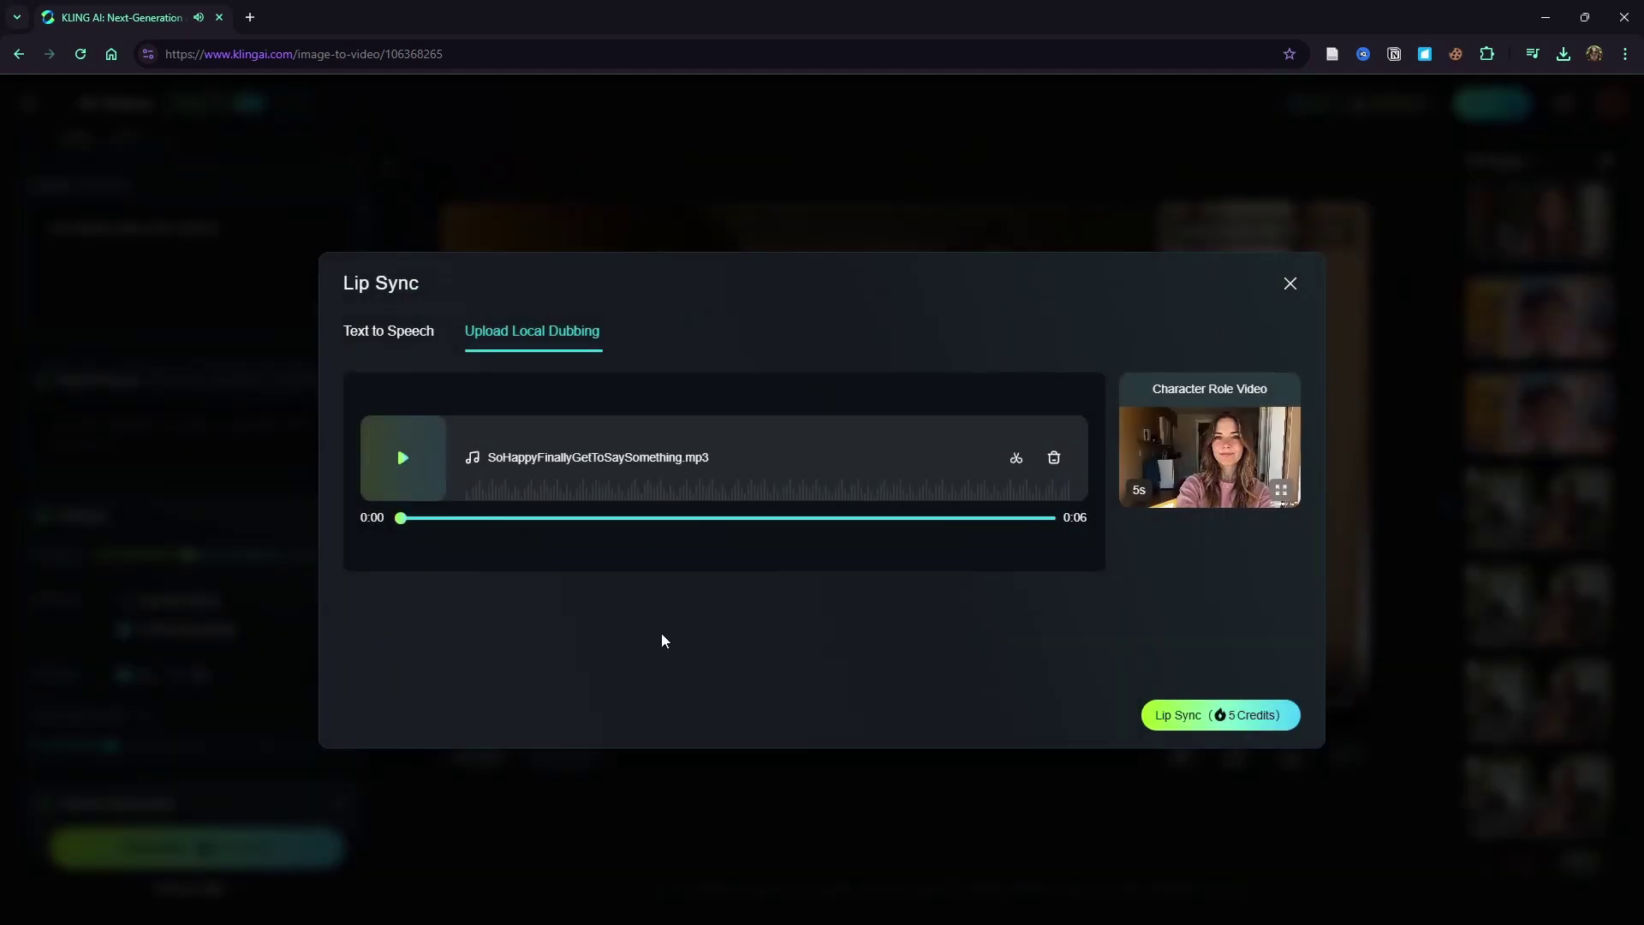
Remove the uploaded mp3 and split the audio in CapCut near 5 and 4 seconds.
{"action": "left_click", "coordinate": [1053, 460]}
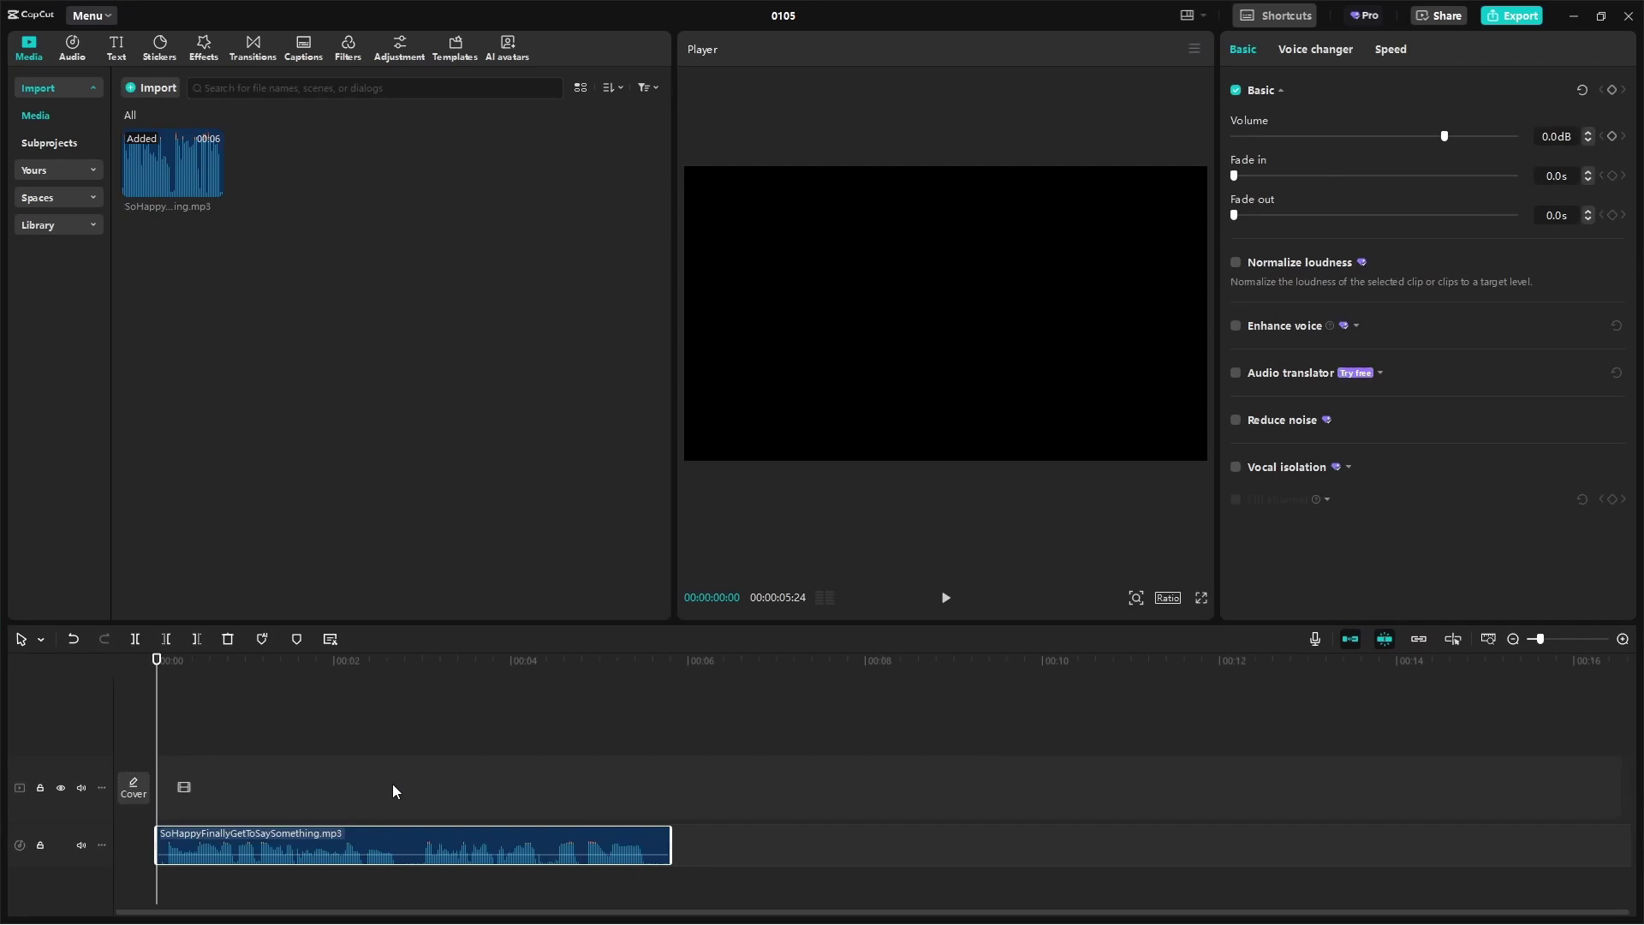
{"action": "scroll", "coordinate": [393, 790], "scroll_direction": "up", "scroll_amount": 3}
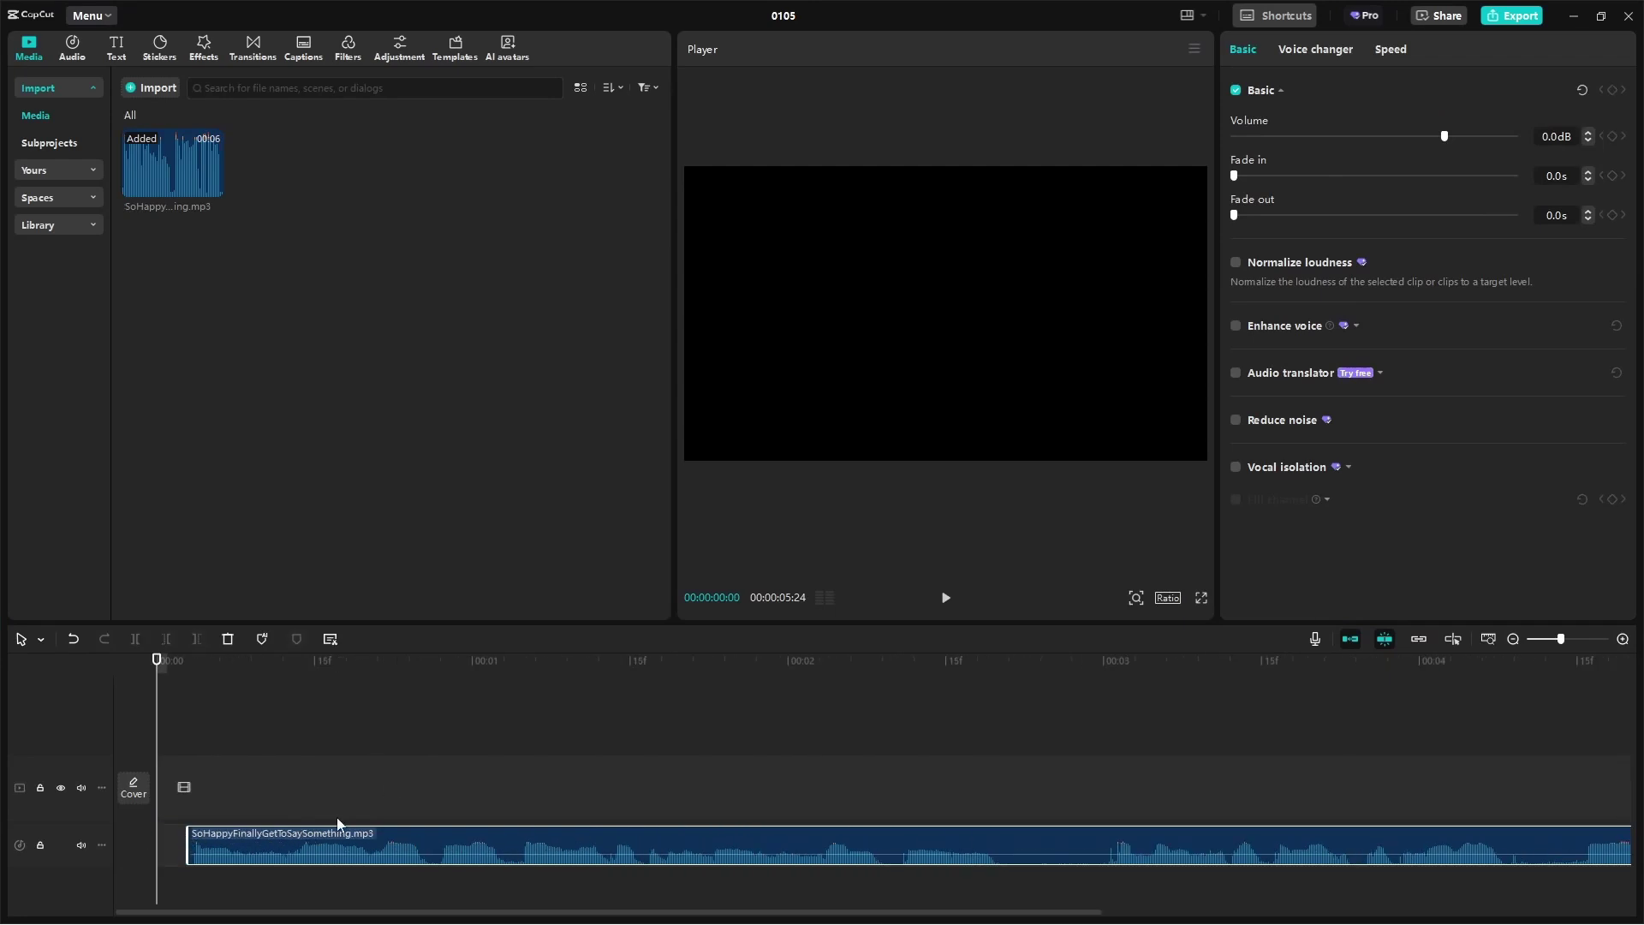
{"action": "left_click", "coordinate": [1009, 711]}
{"action": "key", "text": "ctrl+b"}
{"action": "scroll", "coordinate": [929, 712], "scroll_direction": "up", "scroll_amount": 2}
{"action": "scroll", "coordinate": [928, 712], "scroll_direction": "up", "scroll_amount": 3}
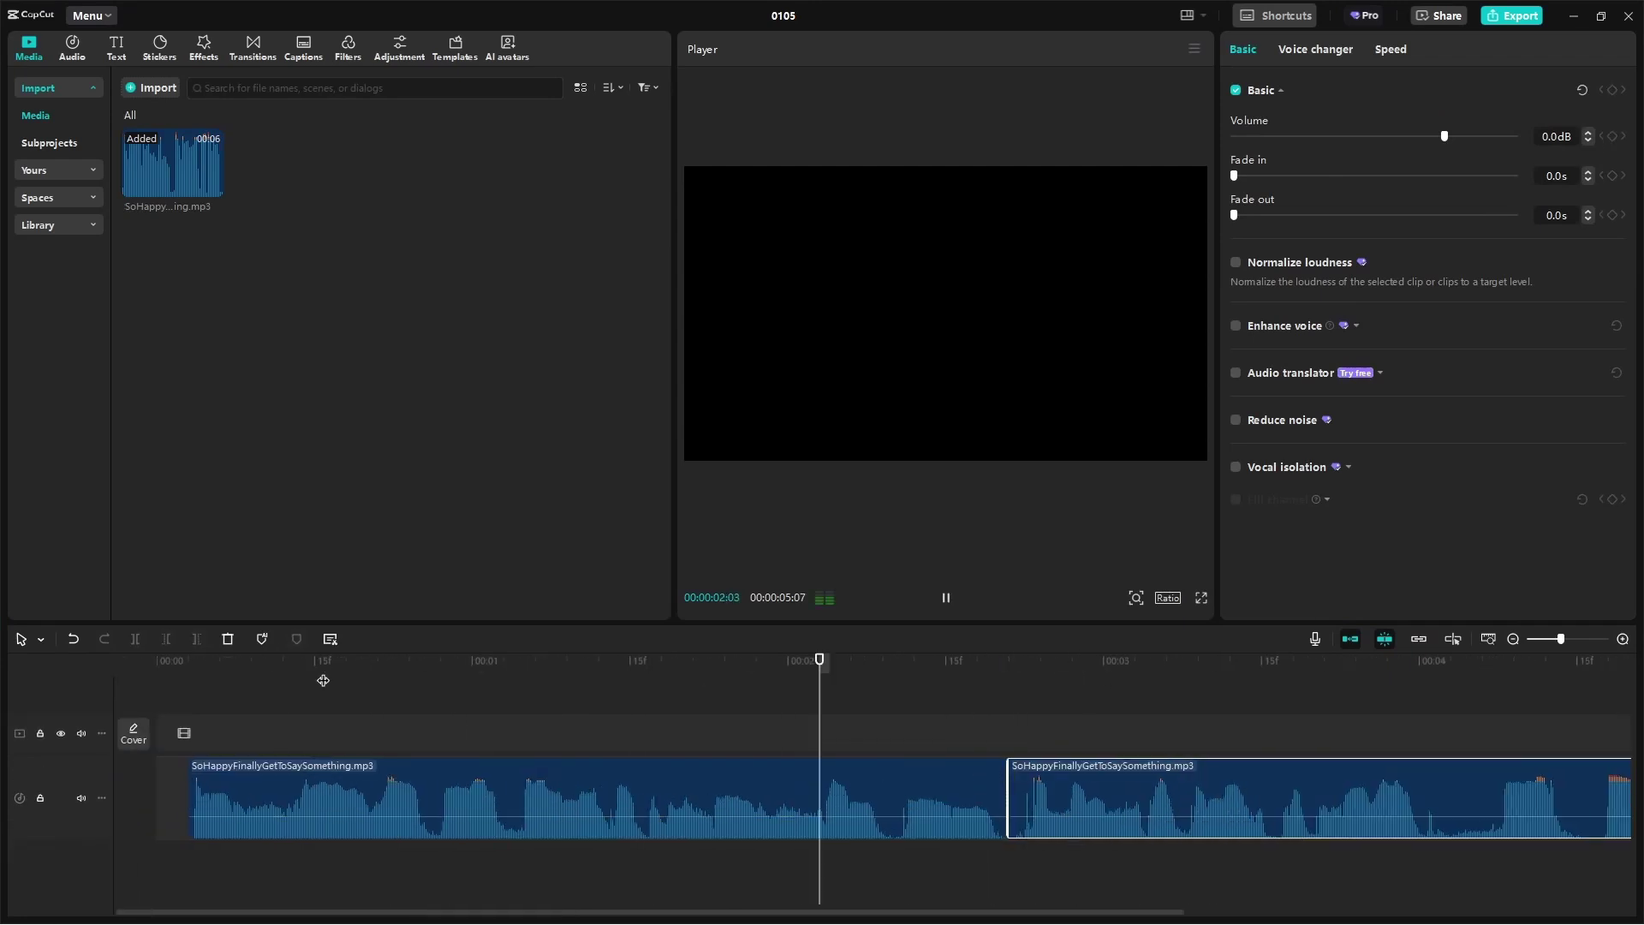
{"action": "scroll", "coordinate": [831, 791], "scroll_direction": "down", "scroll_amount": 3}
{"action": "key", "text": "ctrl+b"}
Make one more cut, isolate the 5s piece, and load Trimmed Forever.MP3 as dubbing.
{"action": "left_click", "coordinate": [923, 673]}
{"action": "scroll", "coordinate": [322, 684], "scroll_direction": "up", "scroll_amount": 1}
{"action": "left_click", "coordinate": [470, 690]}
{"action": "key", "text": "ctrl+b"}
{"action": "left_click", "coordinate": [668, 782]}
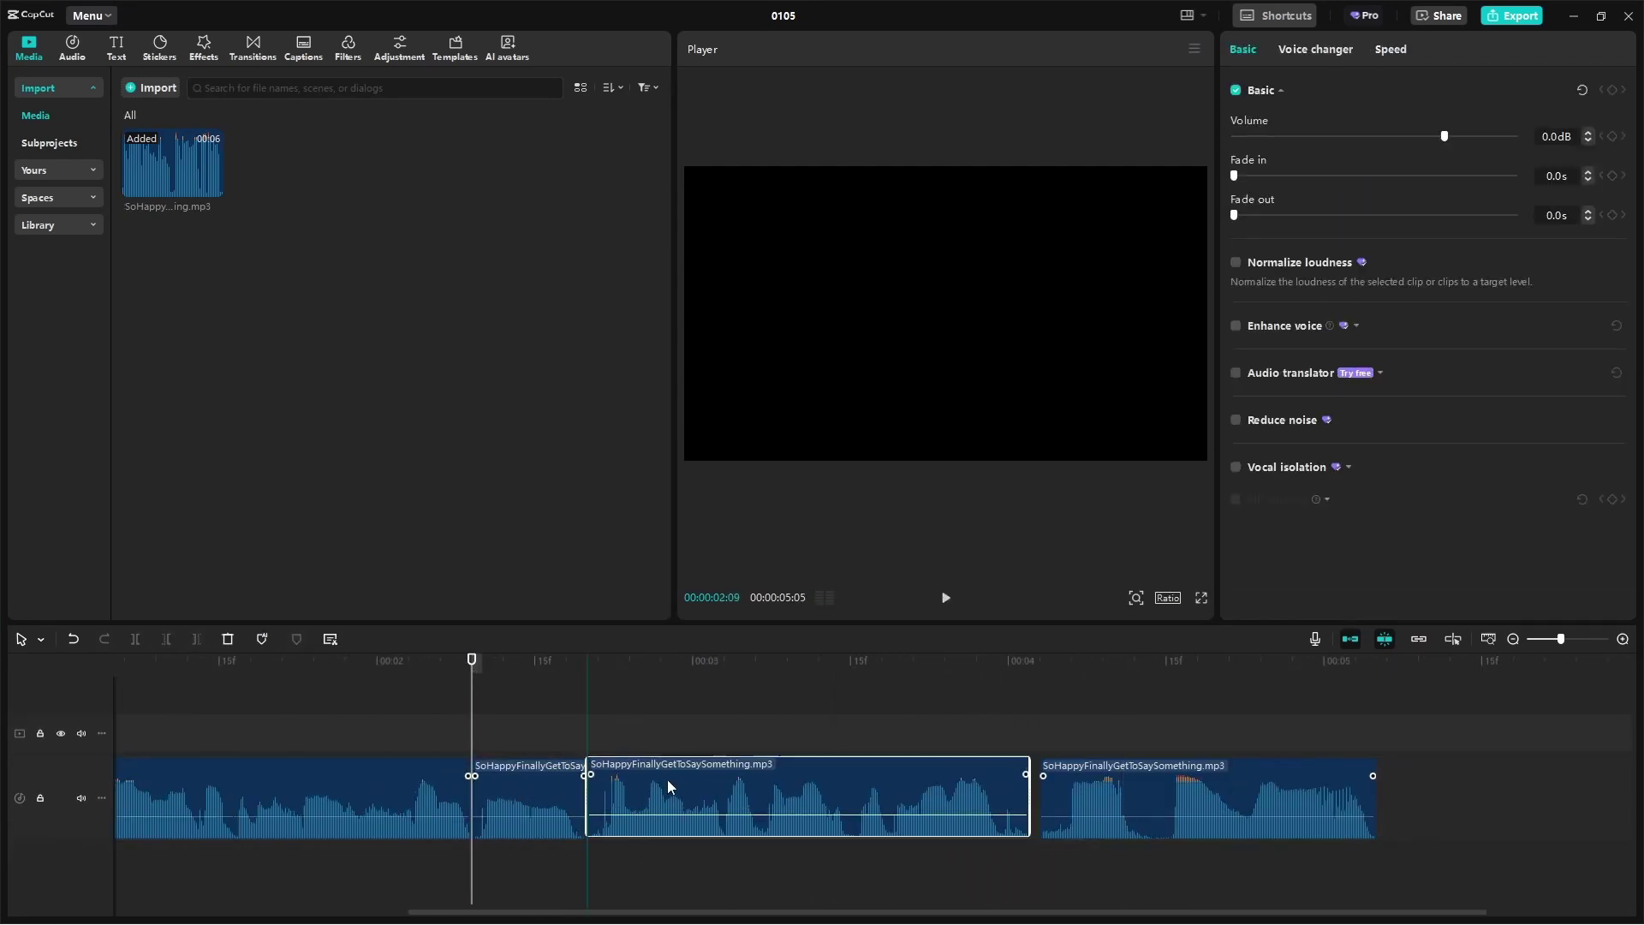
{"action": "scroll", "coordinate": [445, 800], "scroll_direction": "up", "scroll_amount": 2}
{"action": "scroll", "coordinate": [862, 747], "scroll_direction": "down", "scroll_amount": 3}
{"action": "scroll", "coordinate": [862, 746], "scroll_direction": "down", "scroll_amount": 3}
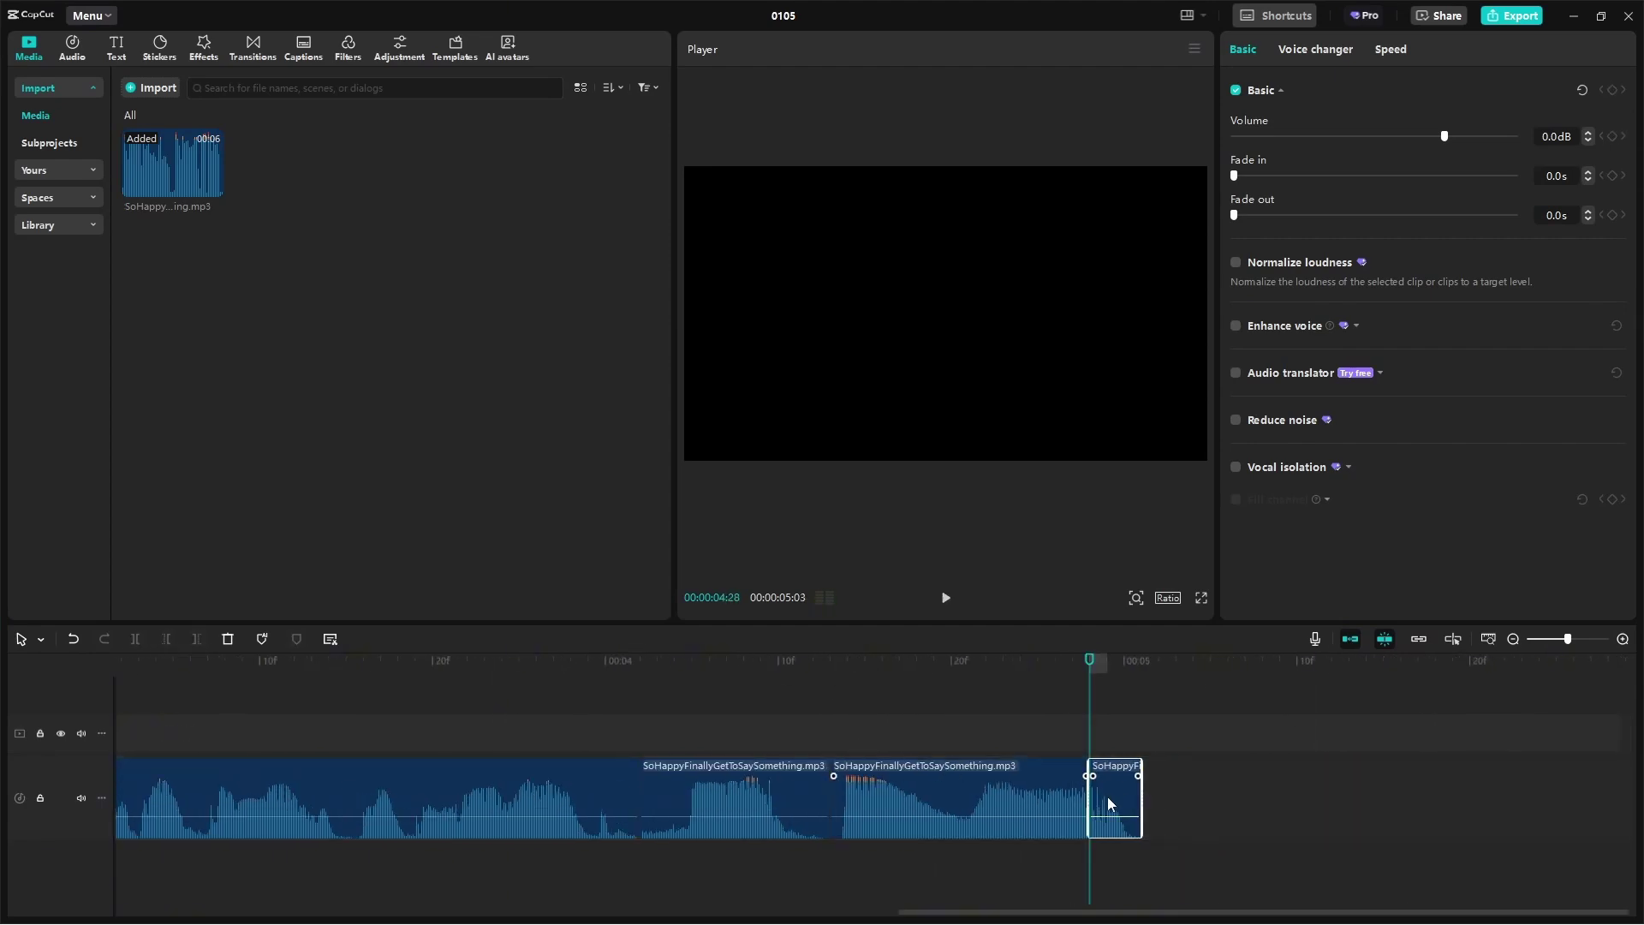
{"action": "mouse_move", "coordinate": [1110, 801]}
{"action": "left_mouse_down"}
{"action": "mouse_move", "coordinate": [653, 796]}
{"action": "mouse_move", "coordinate": [1120, 801]}
{"action": "left_mouse_up"}
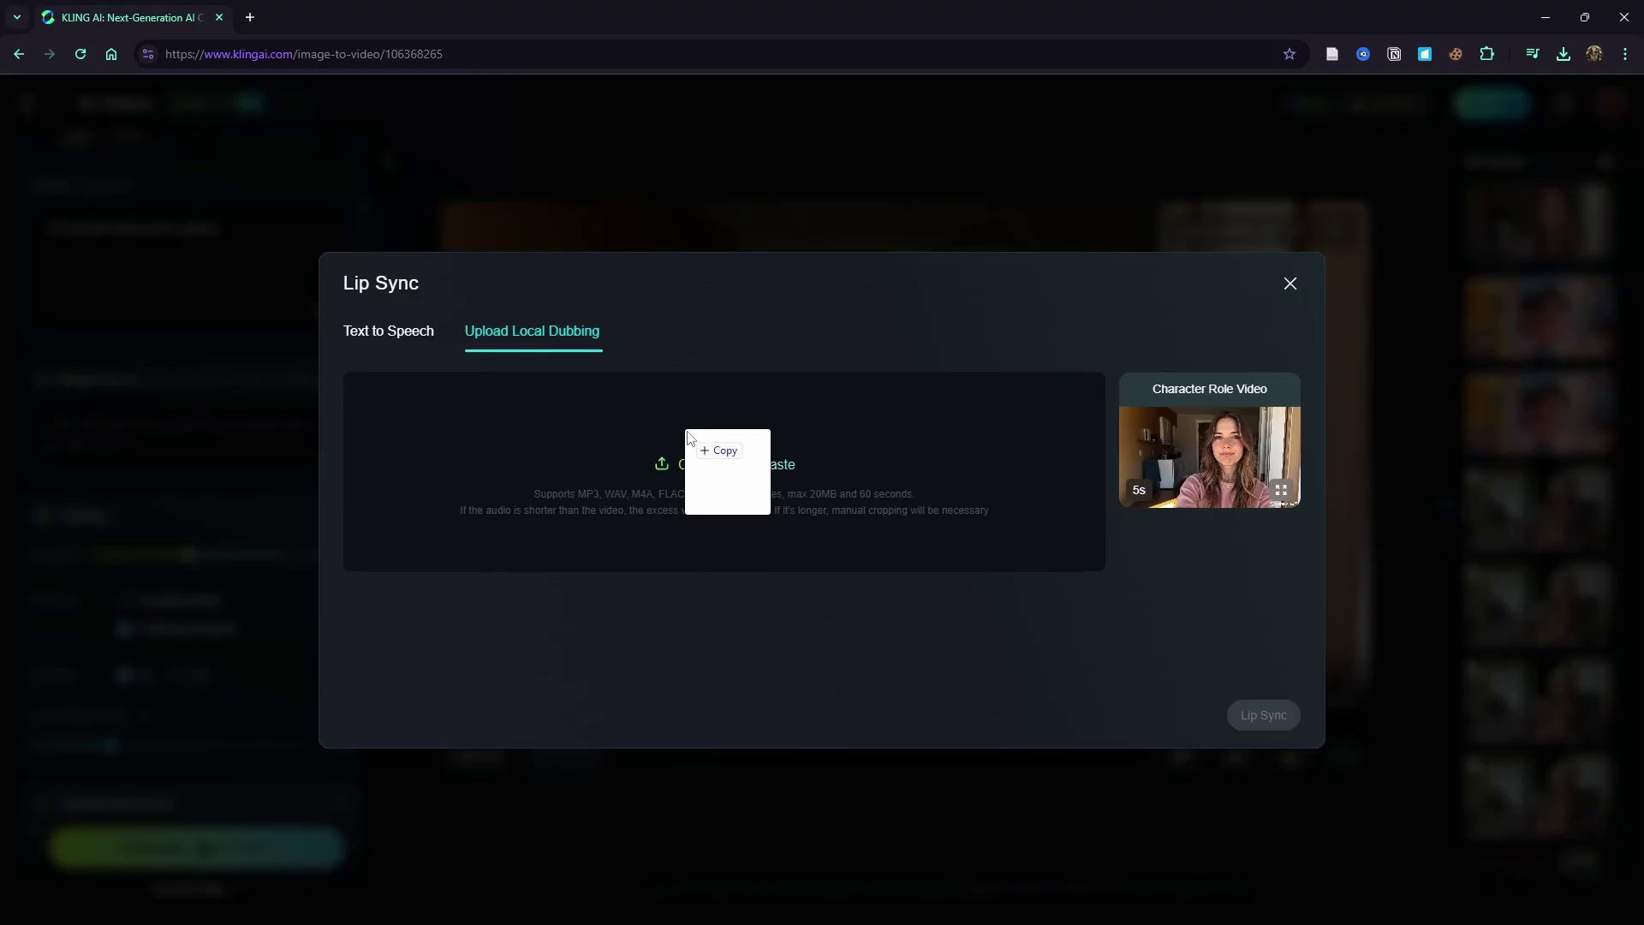
{"action": "left_click_drag", "start_coordinate": [688, 437], "coordinate": [687, 436]}
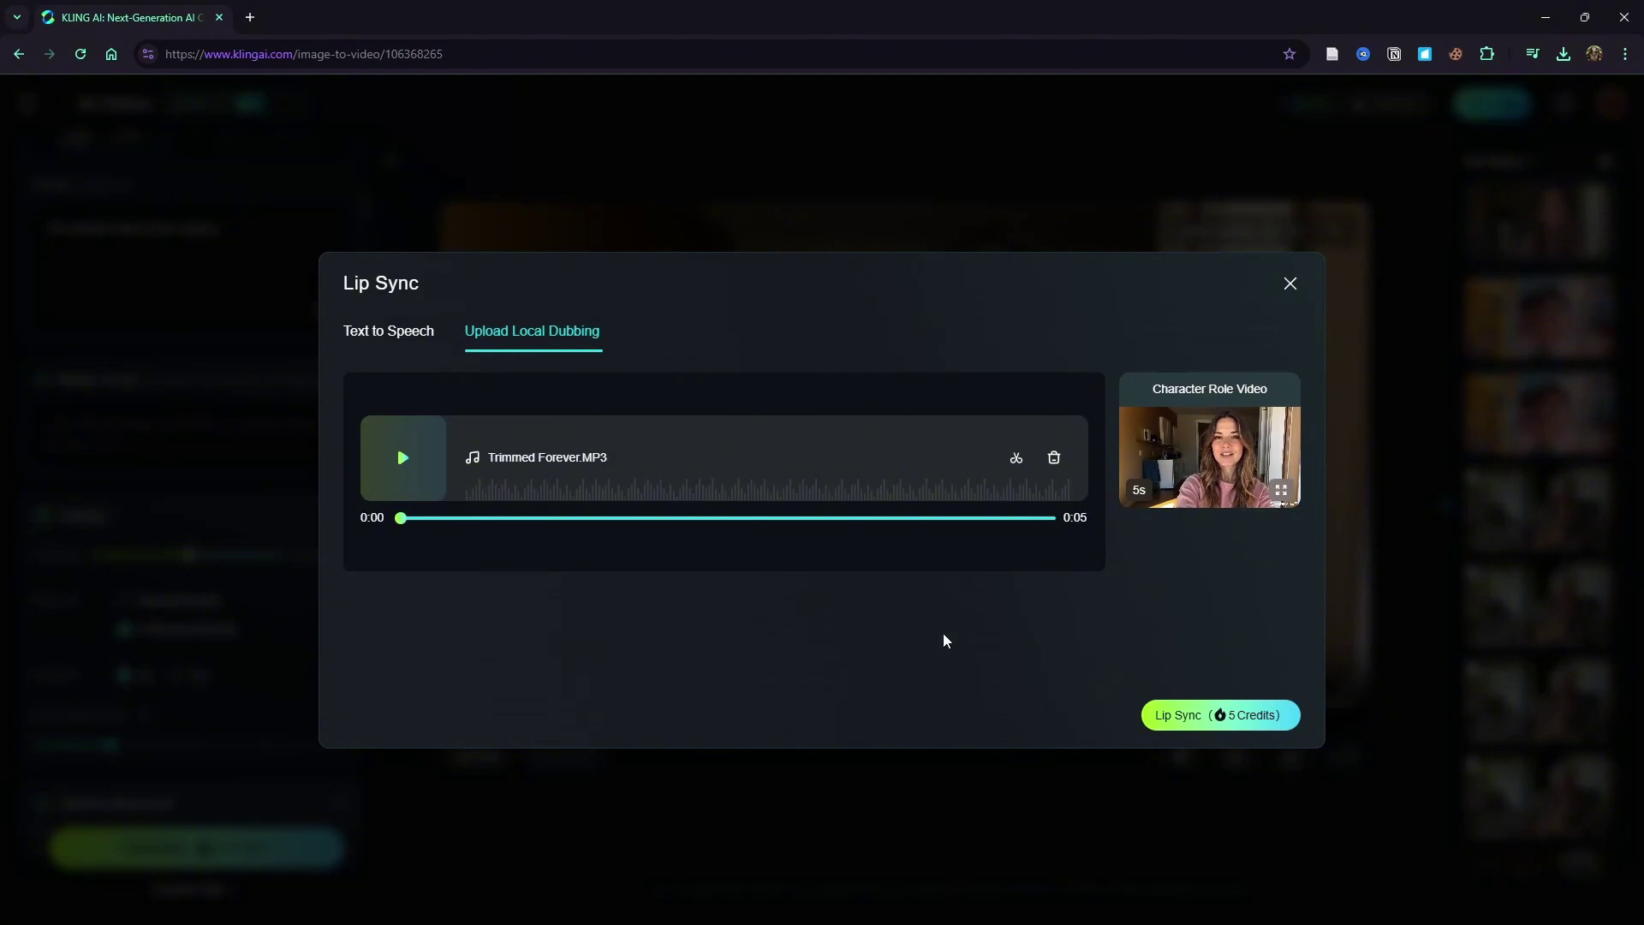
Close the Lip Sync dialog to return to the AI Videos page.
{"action": "left_click", "coordinate": [1211, 714]}
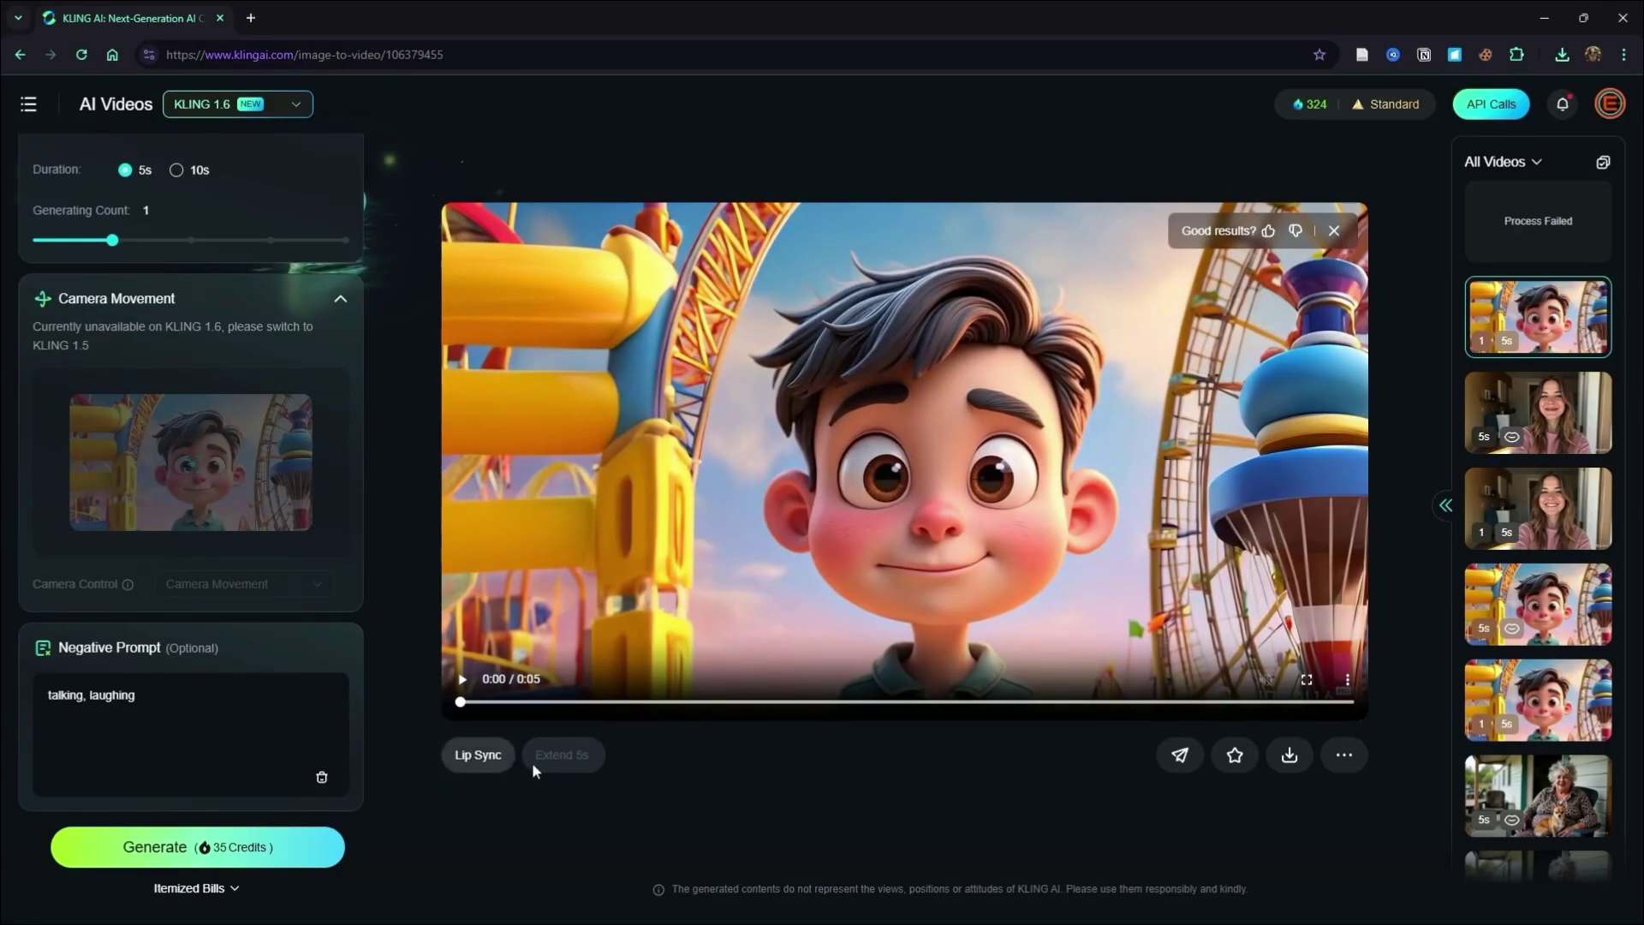
Play and restart the boy clip, then open the Process Failed generation.
{"action": "left_click", "coordinate": [463, 681]}
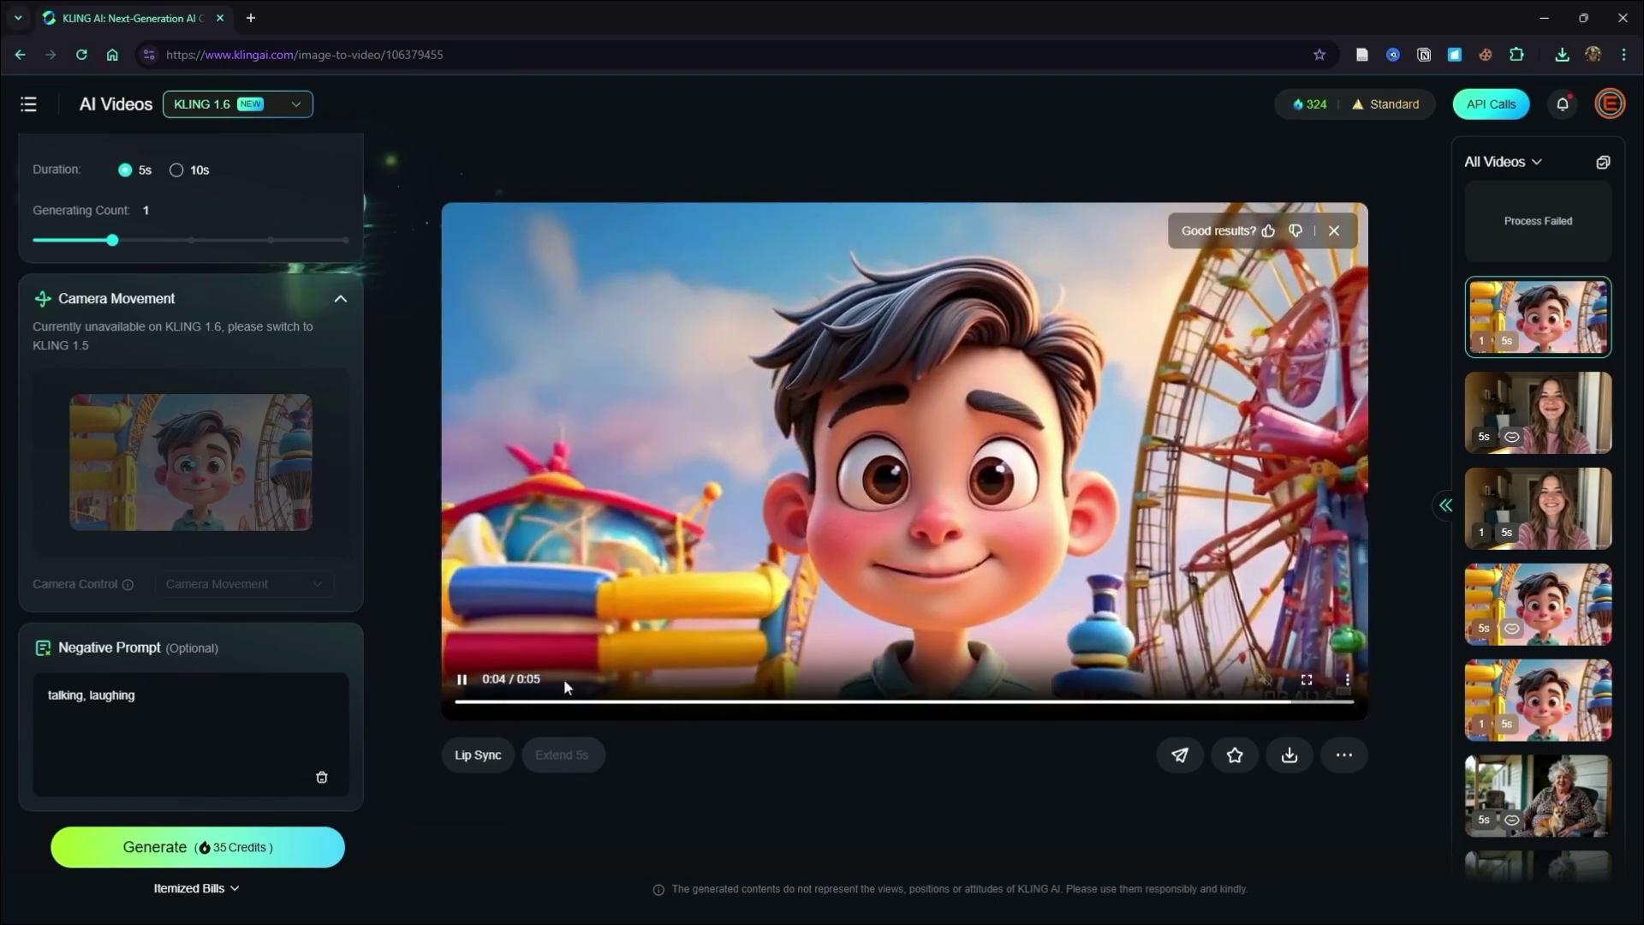
{"action": "left_click", "coordinate": [513, 701]}
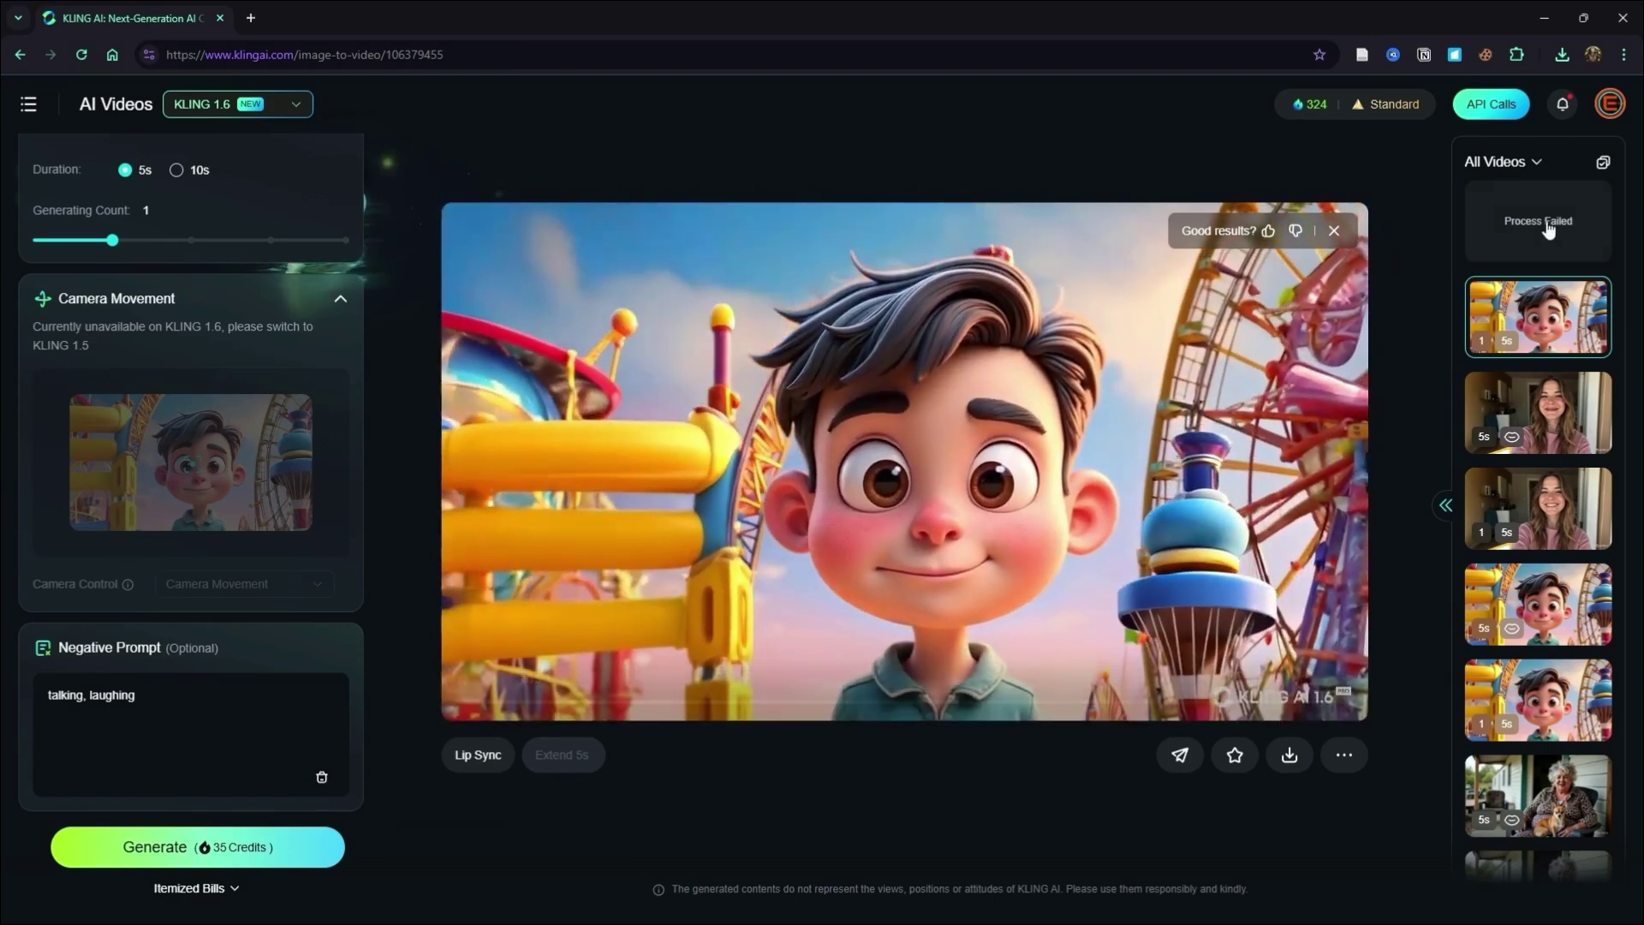
{"action": "left_click", "coordinate": [1553, 220]}
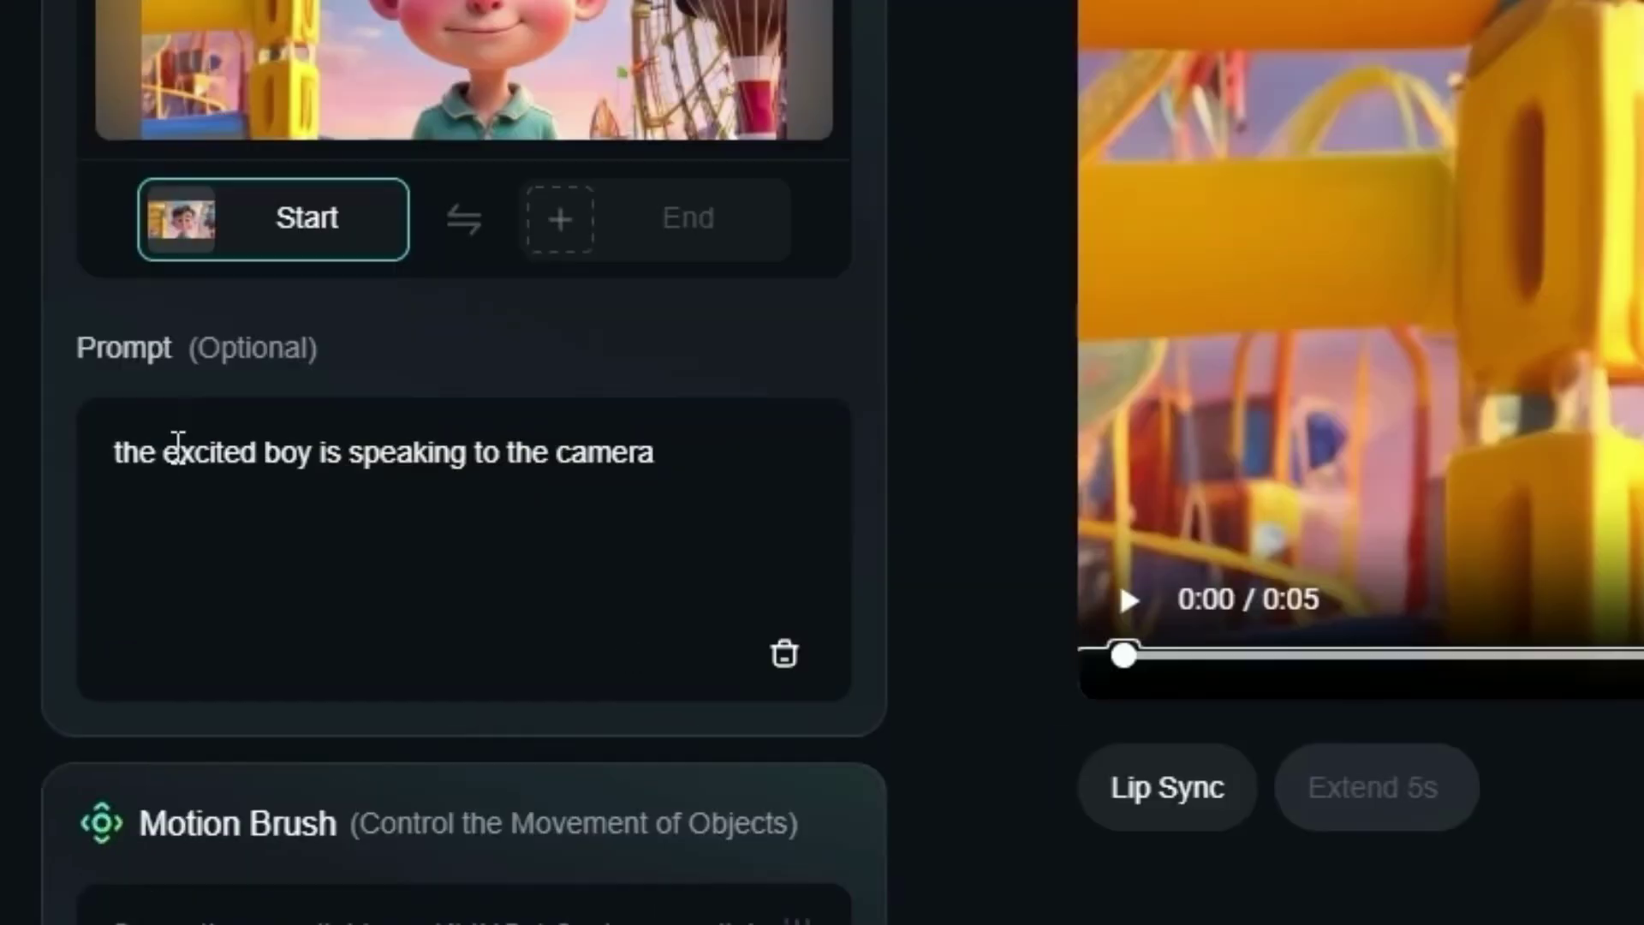
Review the prompt 'the excited boy is speaking to the camera' in the Prompt box.
{"action": "left_click", "coordinate": [74, 581]}
{"action": "left_click_drag", "start_coordinate": [180, 452], "coordinate": [657, 466]}
{"action": "left_click", "coordinate": [659, 465]}
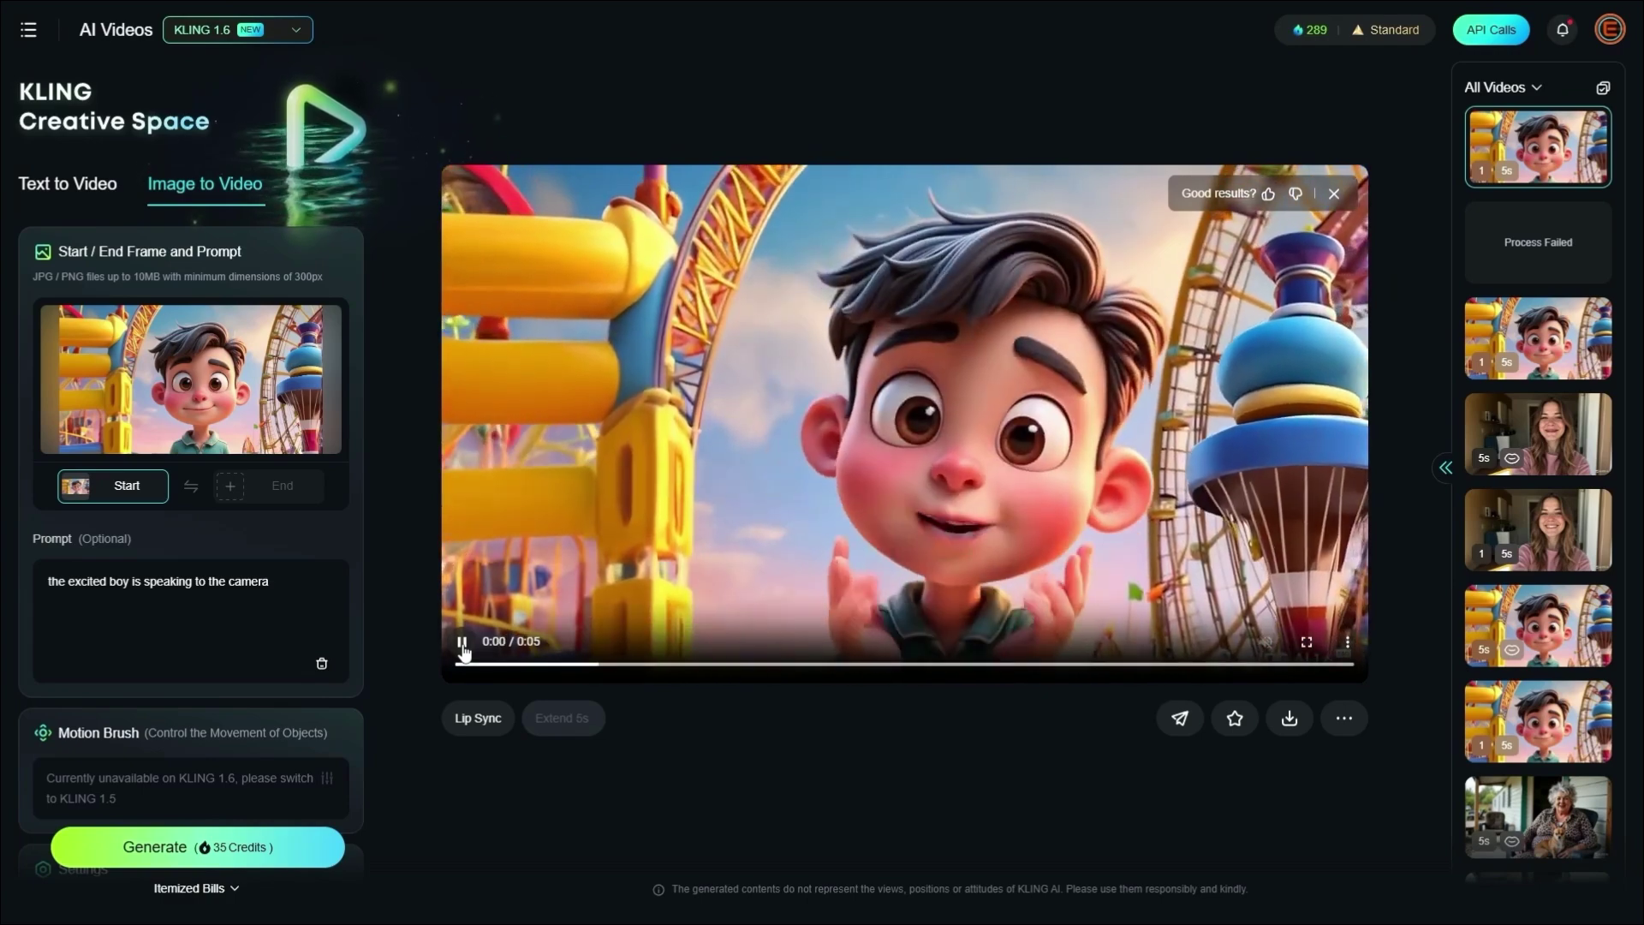
Lip-sync the new boy clip to the roller-coaster line with Happy emotion.
{"action": "left_click", "coordinate": [478, 717]}
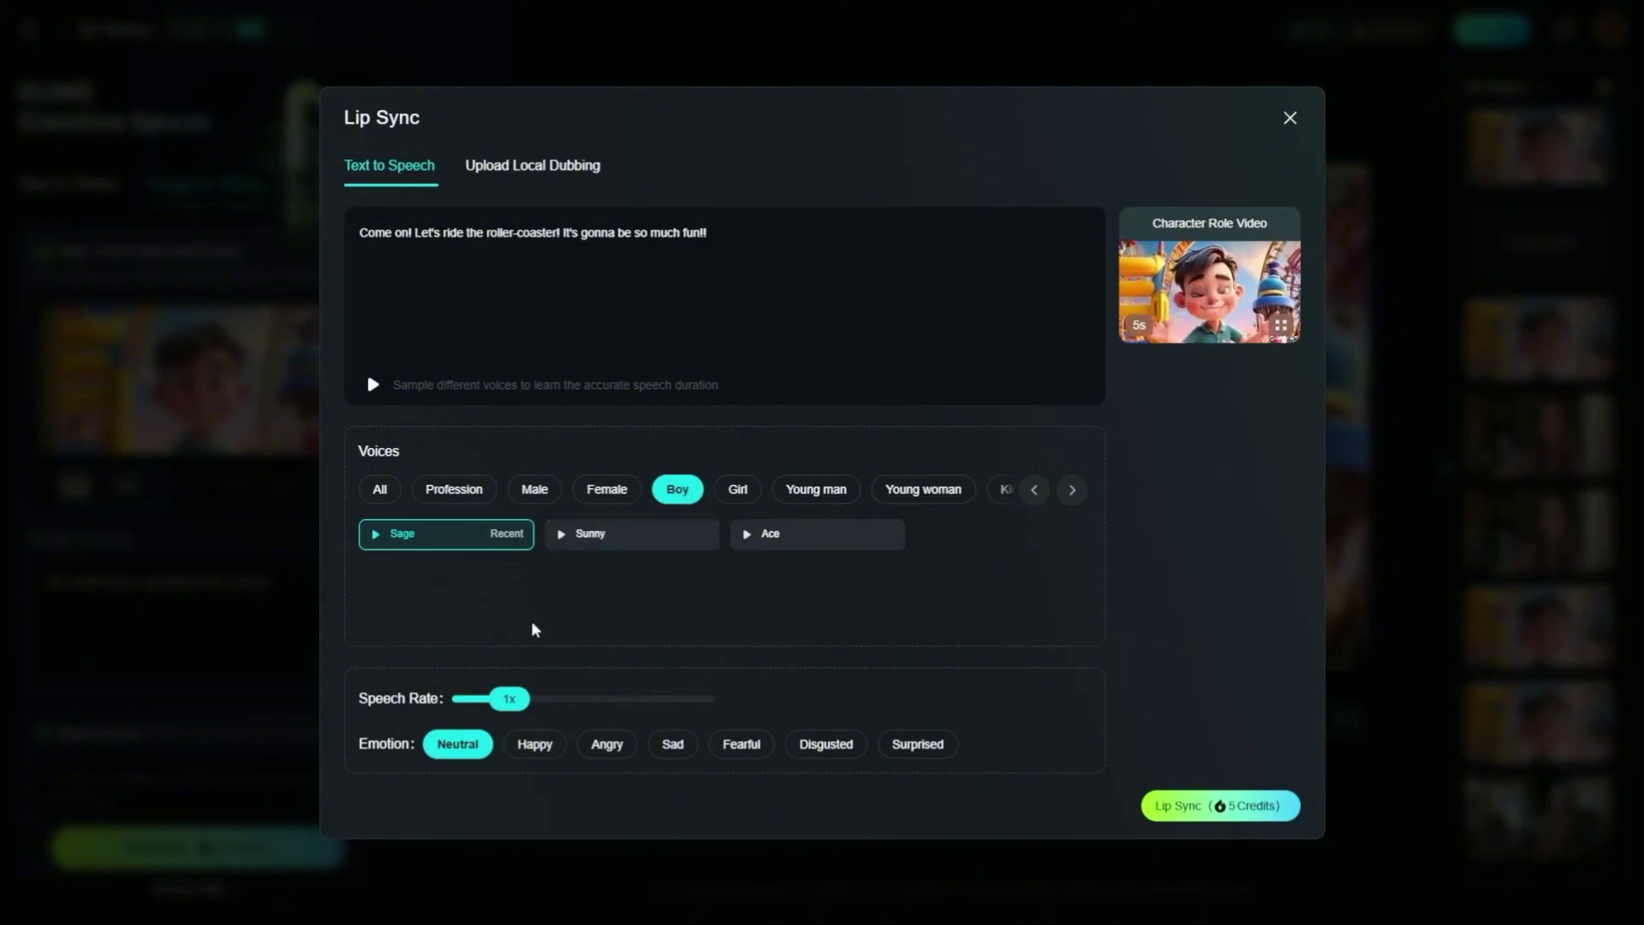
{"action": "left_click", "coordinate": [535, 745]}
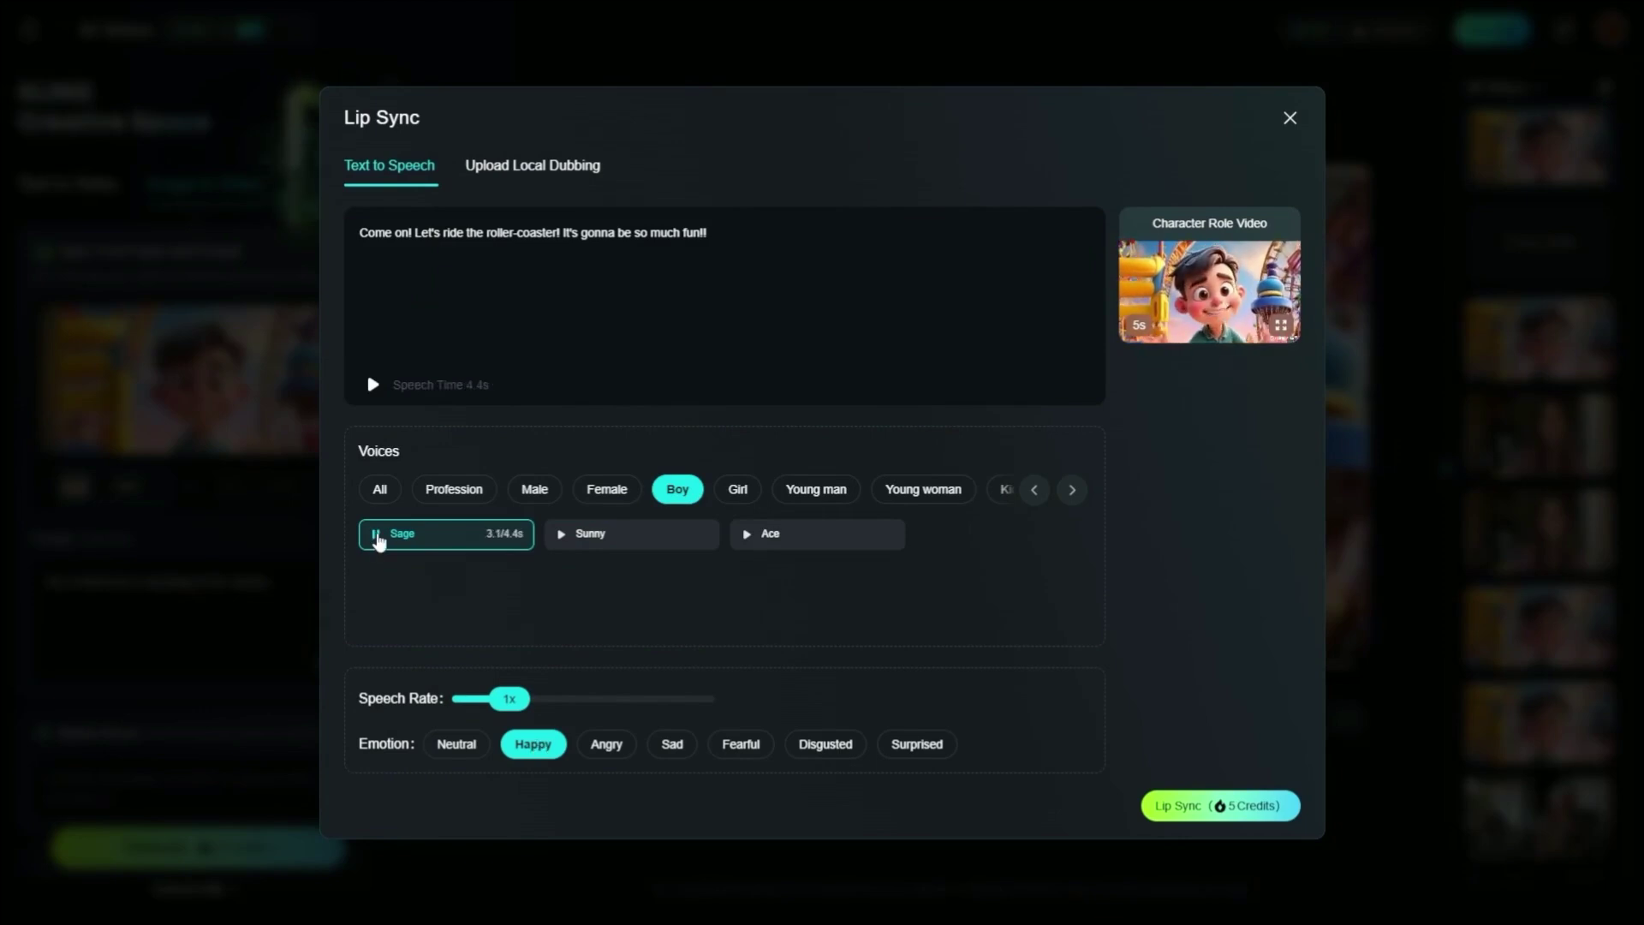
{"action": "left_click", "coordinate": [1181, 805]}
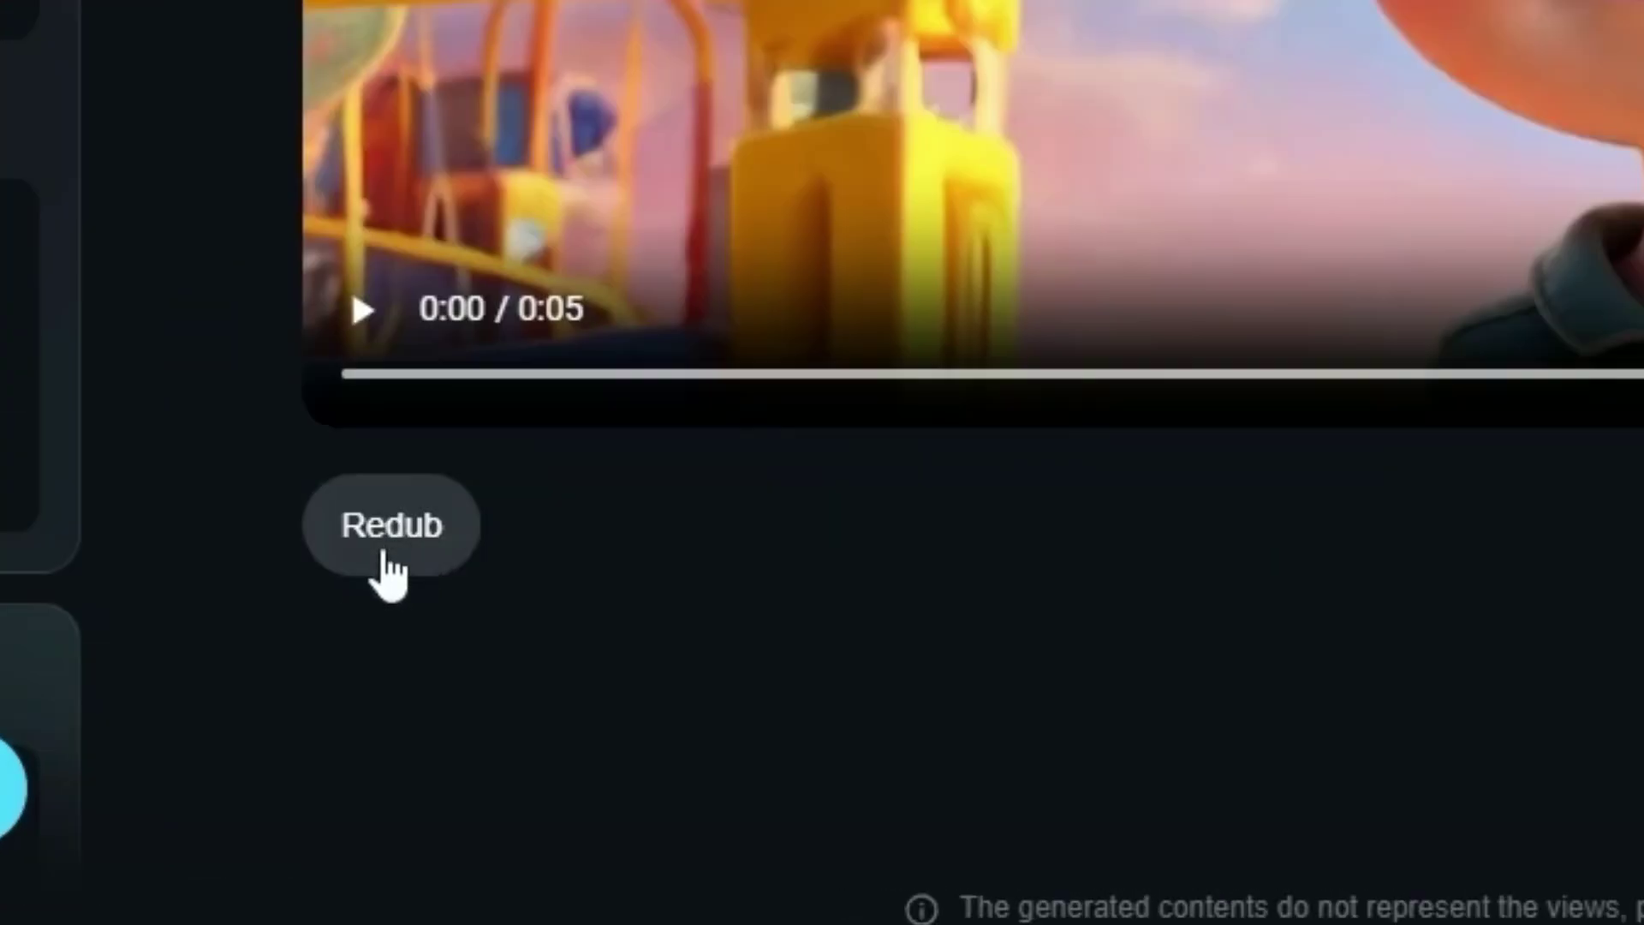
Redub a second boy clip with the same line and Sage voice, then play and scrub the results.
{"action": "left_click", "coordinate": [392, 532]}
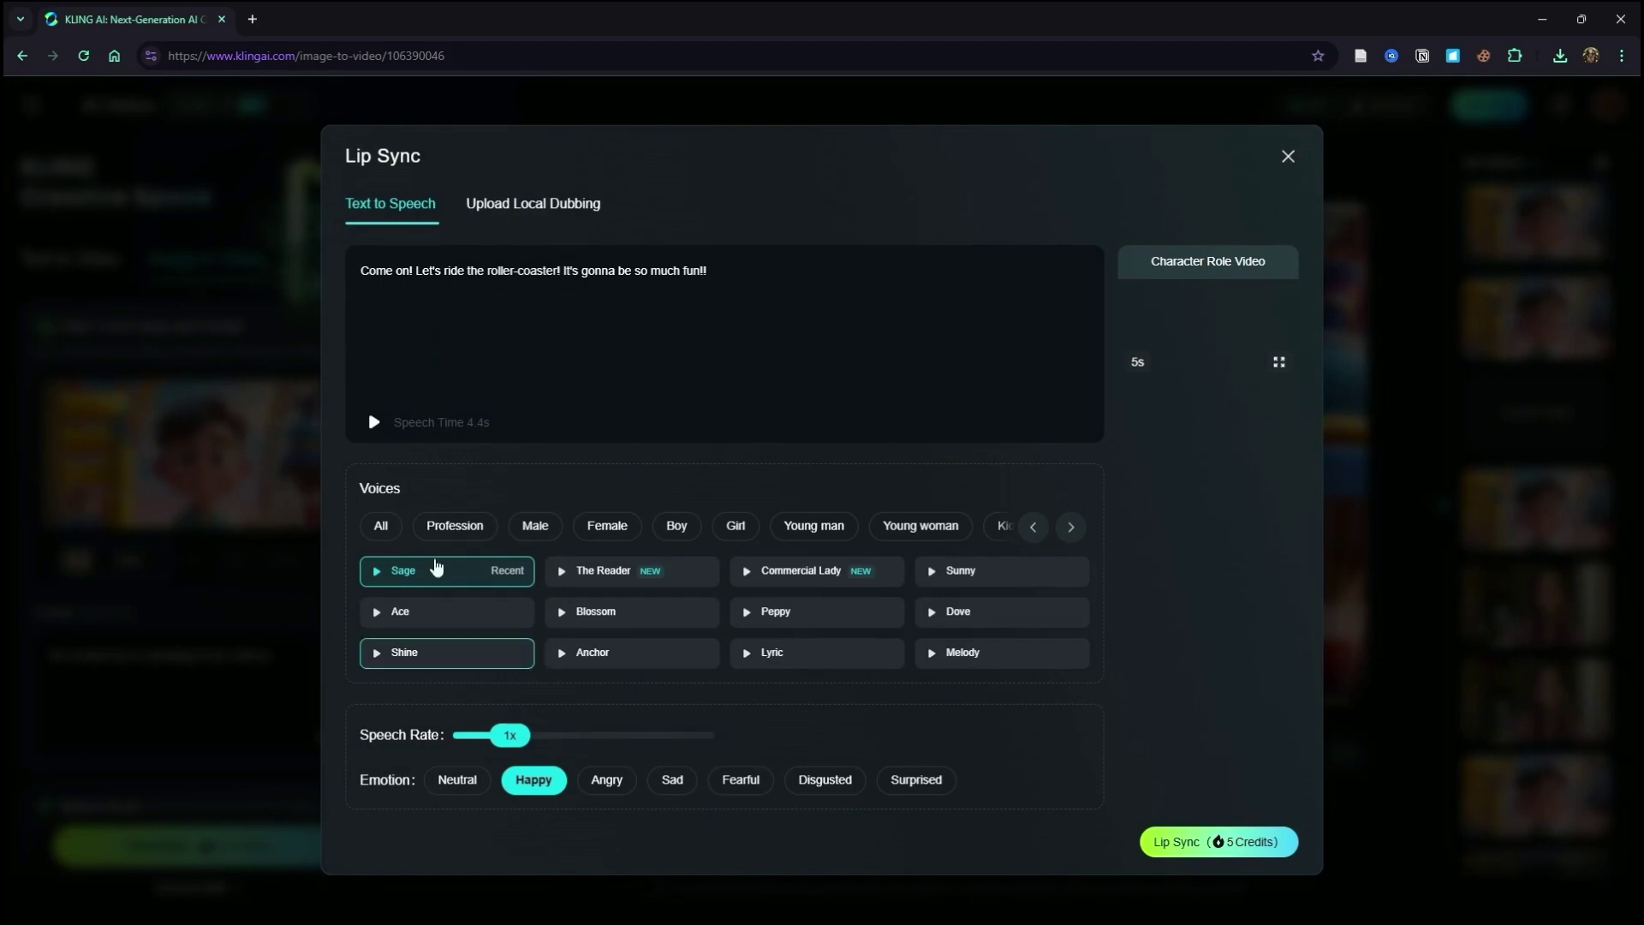
{"action": "left_click", "coordinate": [1197, 843]}
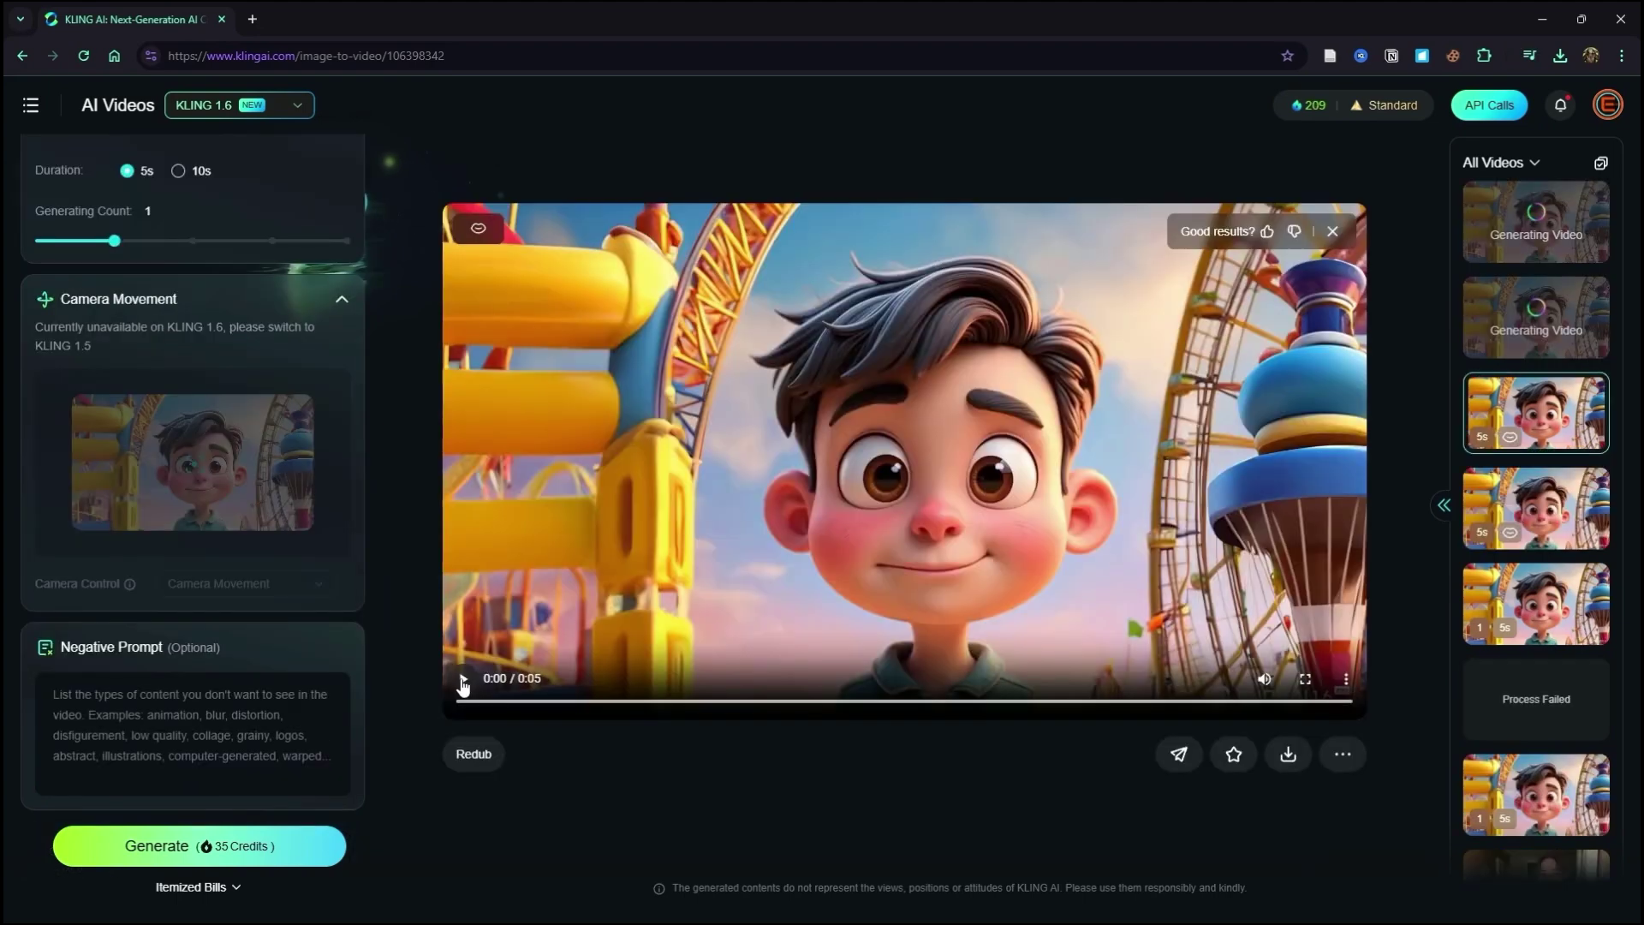
{"action": "left_click", "coordinate": [463, 683]}
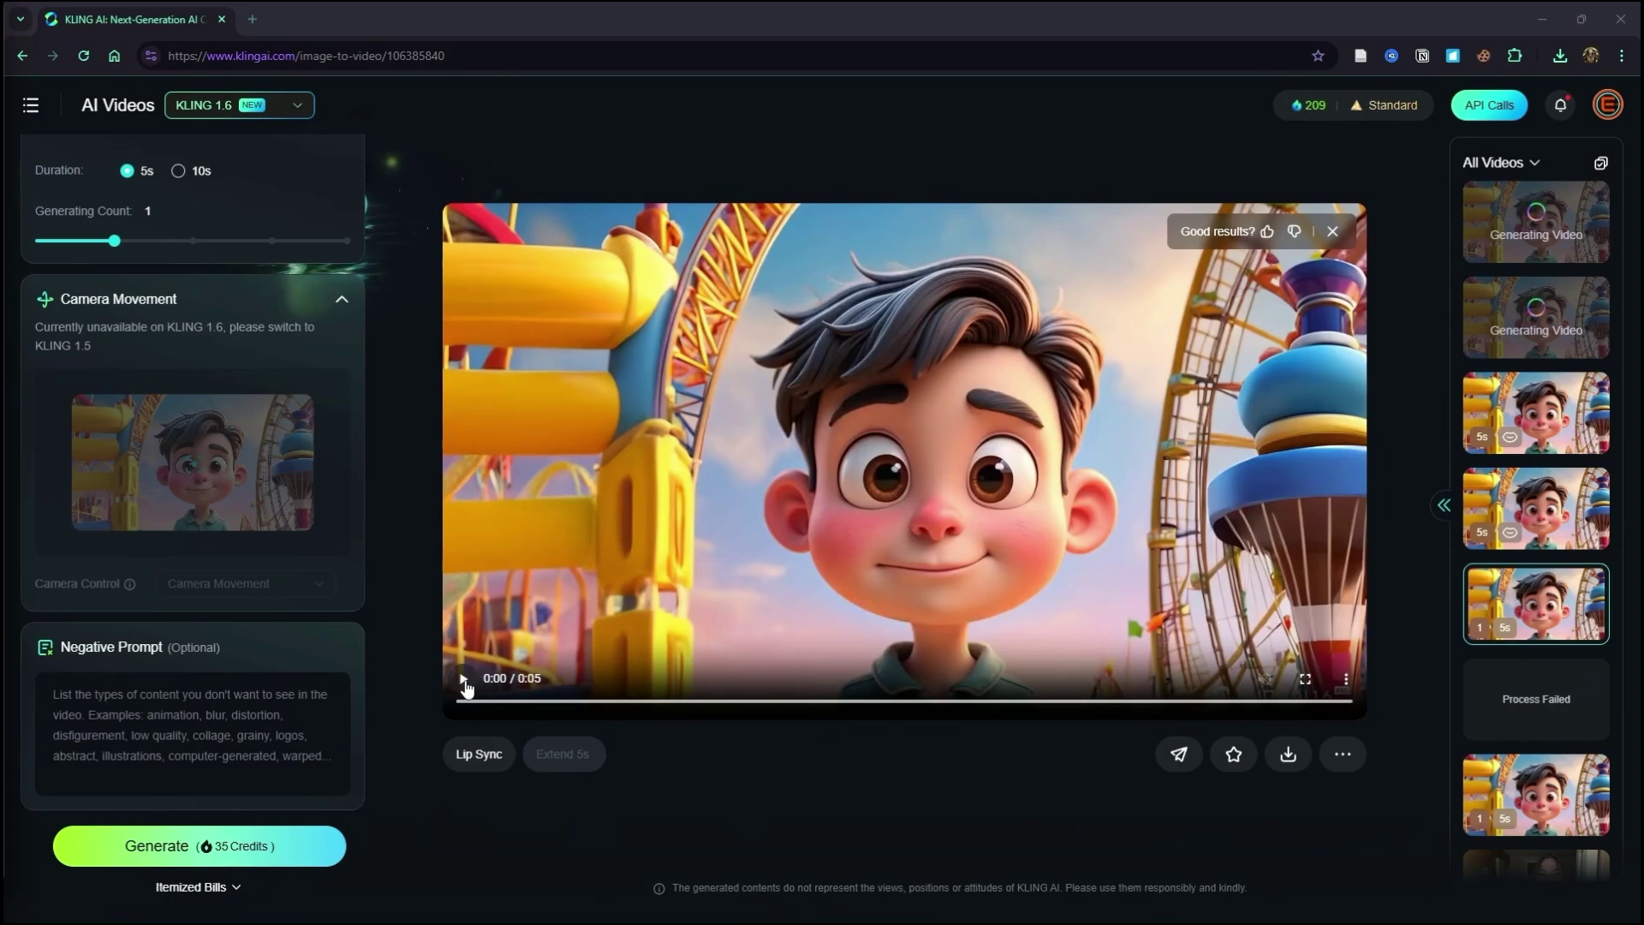
{"action": "left_click", "coordinate": [465, 685]}
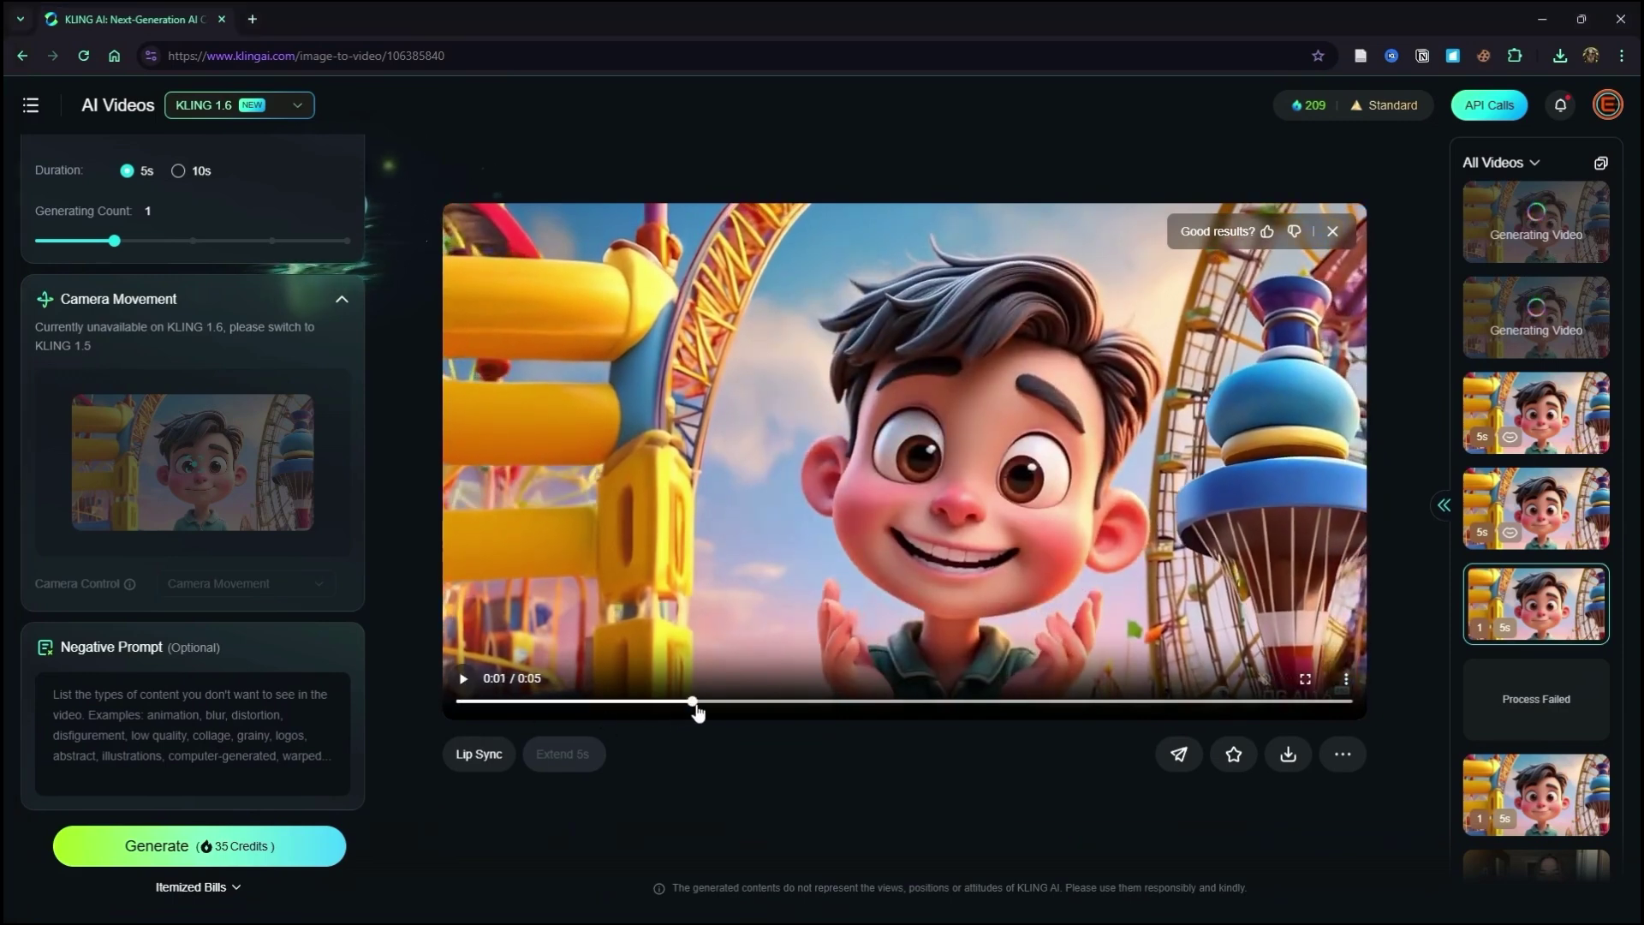
{"action": "left_click_drag", "start_coordinate": [535, 709], "coordinate": [597, 705]}
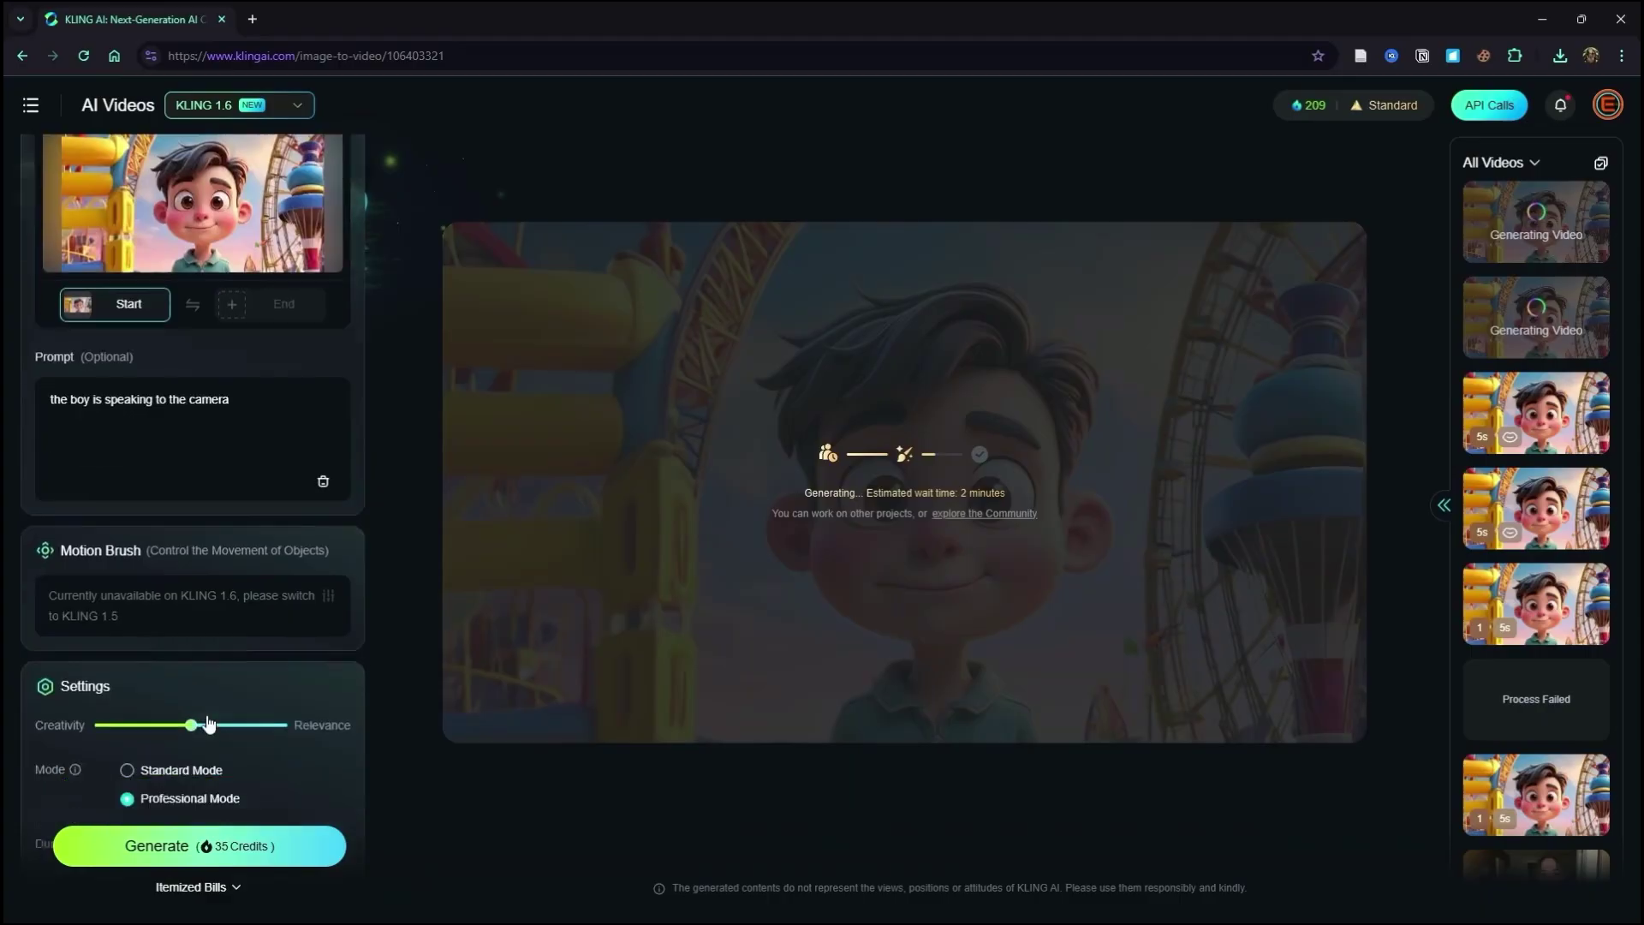
Delete 'warped, low quality, distortion' from the Negative Prompt box.
{"action": "scroll", "coordinate": [207, 714], "scroll_direction": "down", "scroll_amount": 6}
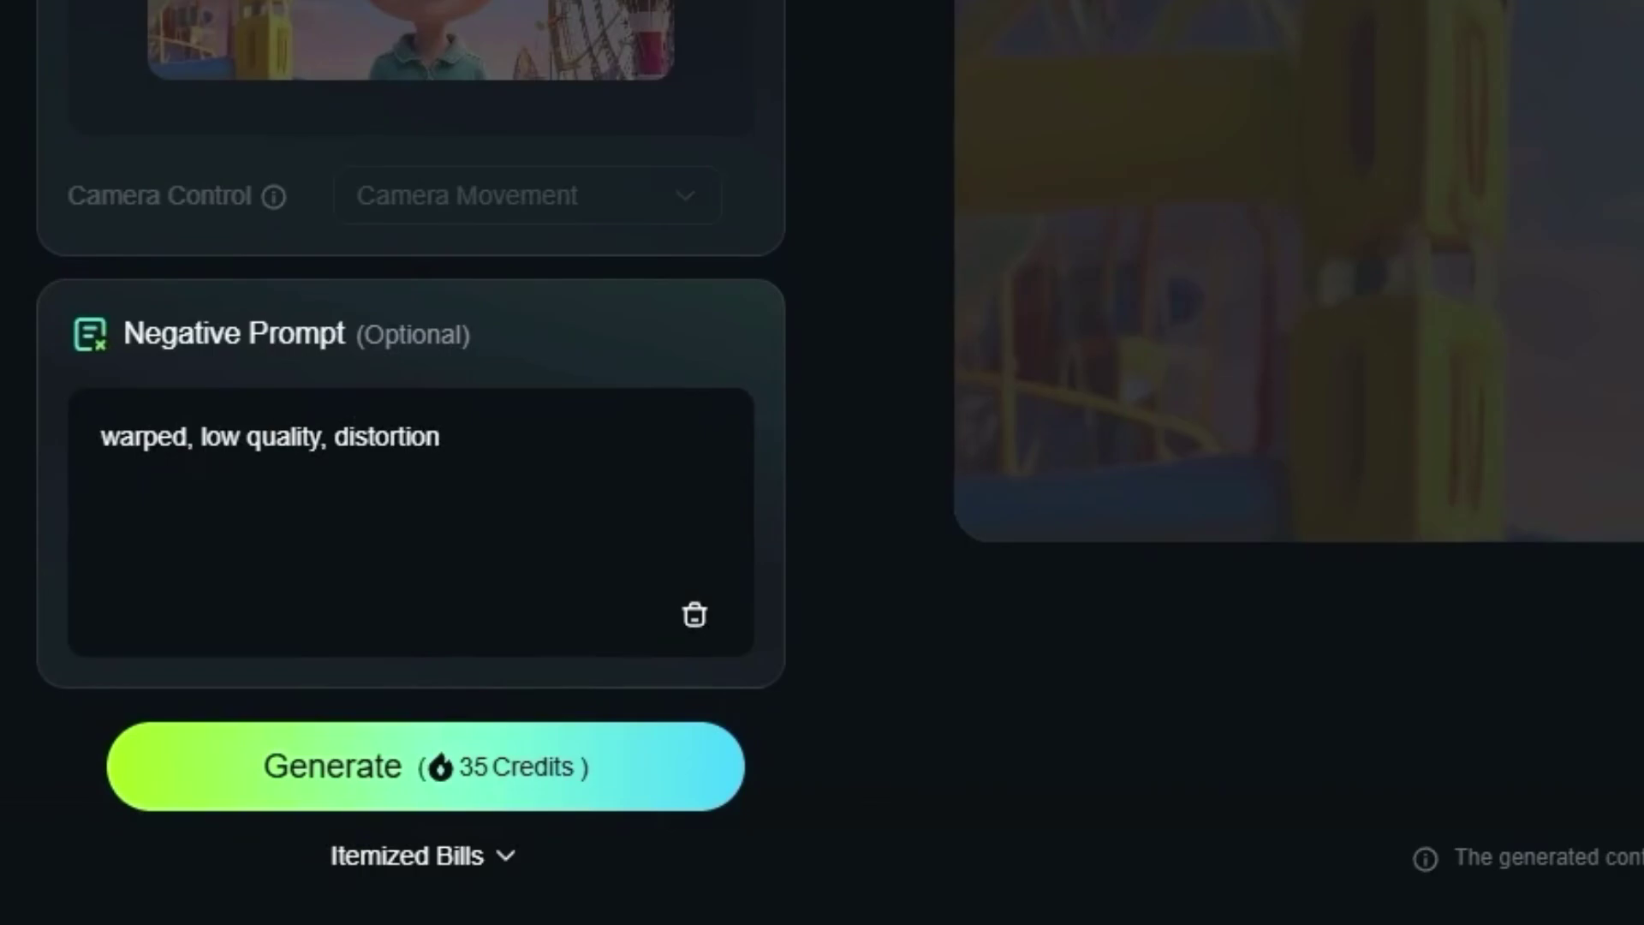
{"action": "key", "text": "ctrl+a"}
{"action": "key", "text": "BackSpace"}
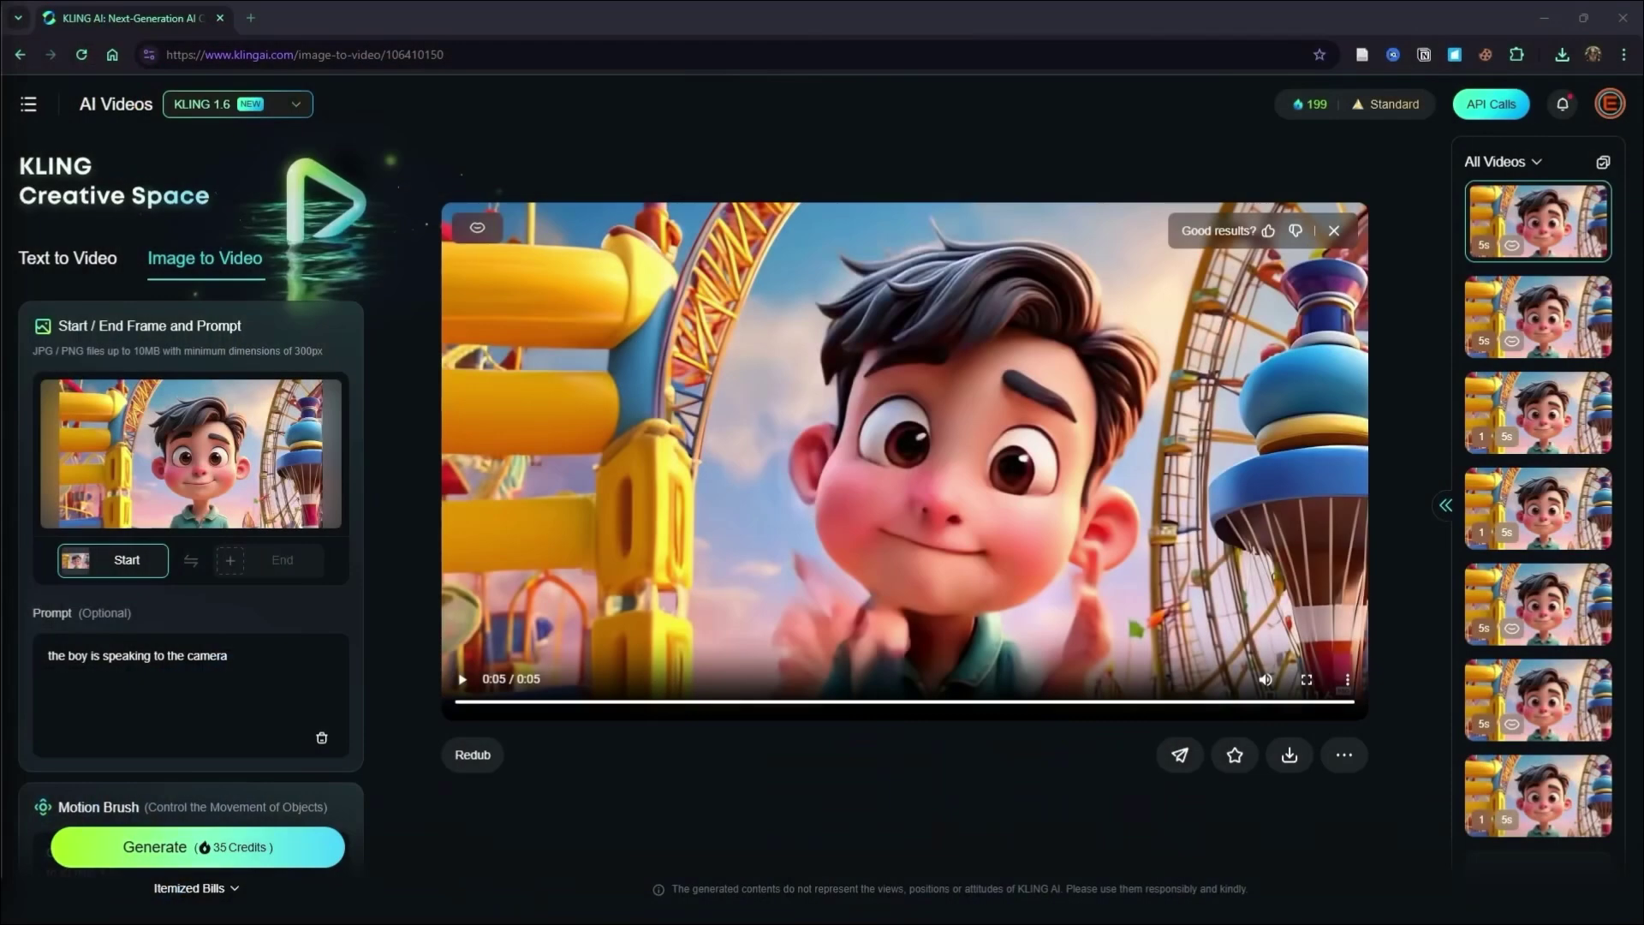
Replay the 5s 'the boy is speaking to the camera' clip enlarged, scrubbing back to an earlier point.
{"action": "left_click", "coordinate": [462, 678]}
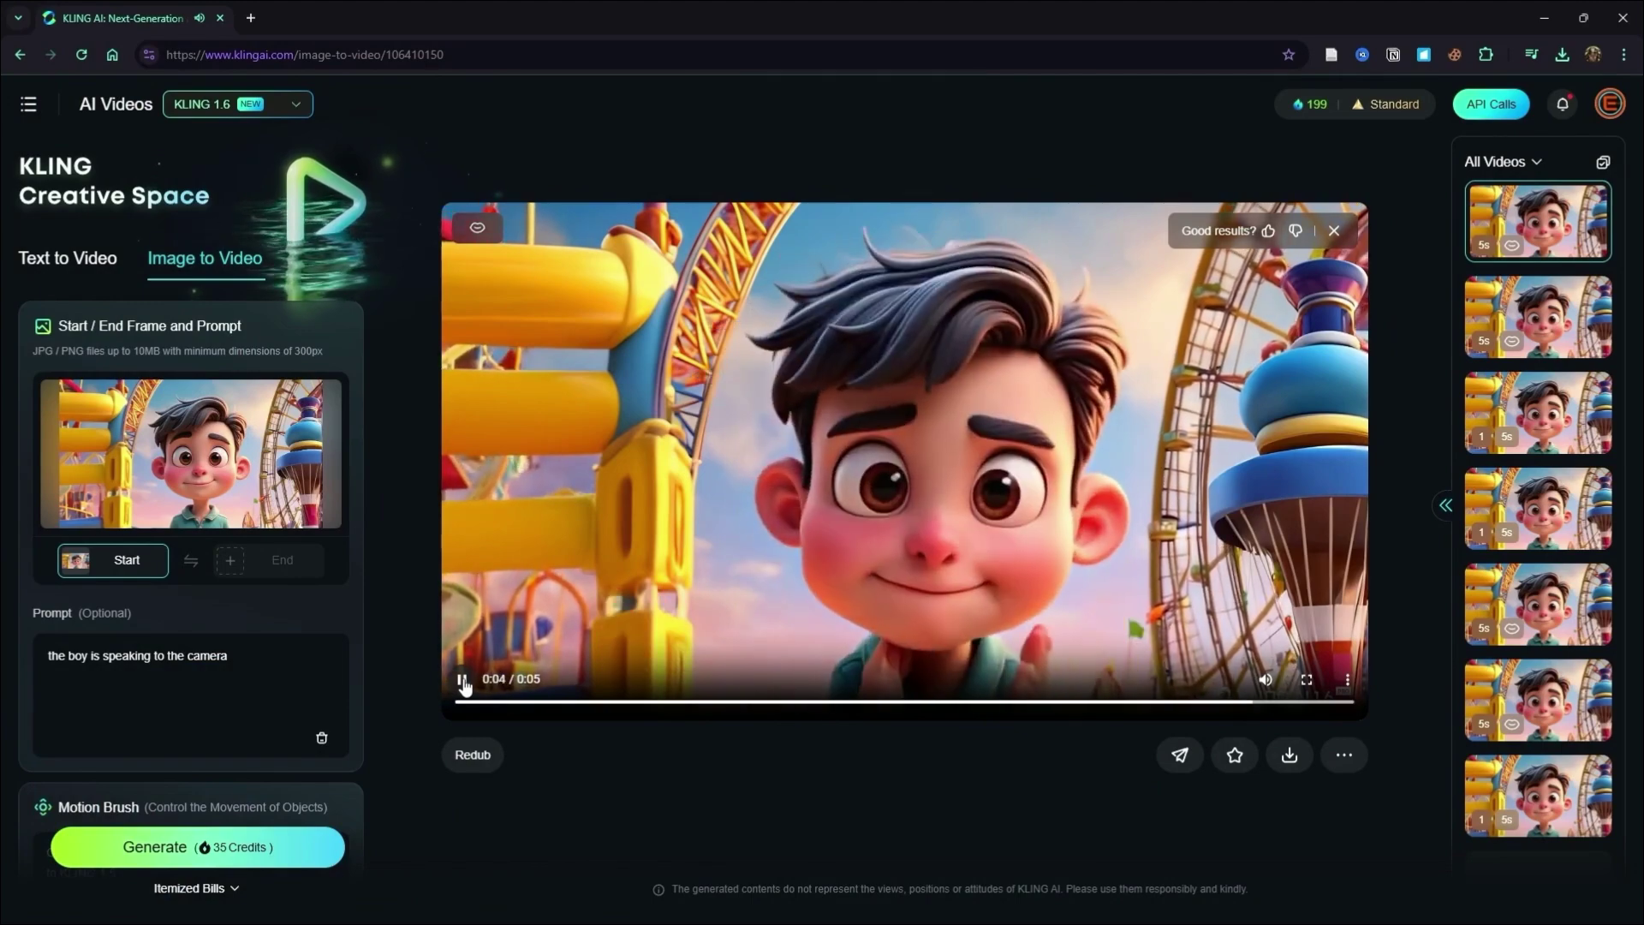
{"action": "left_click", "coordinate": [479, 616]}
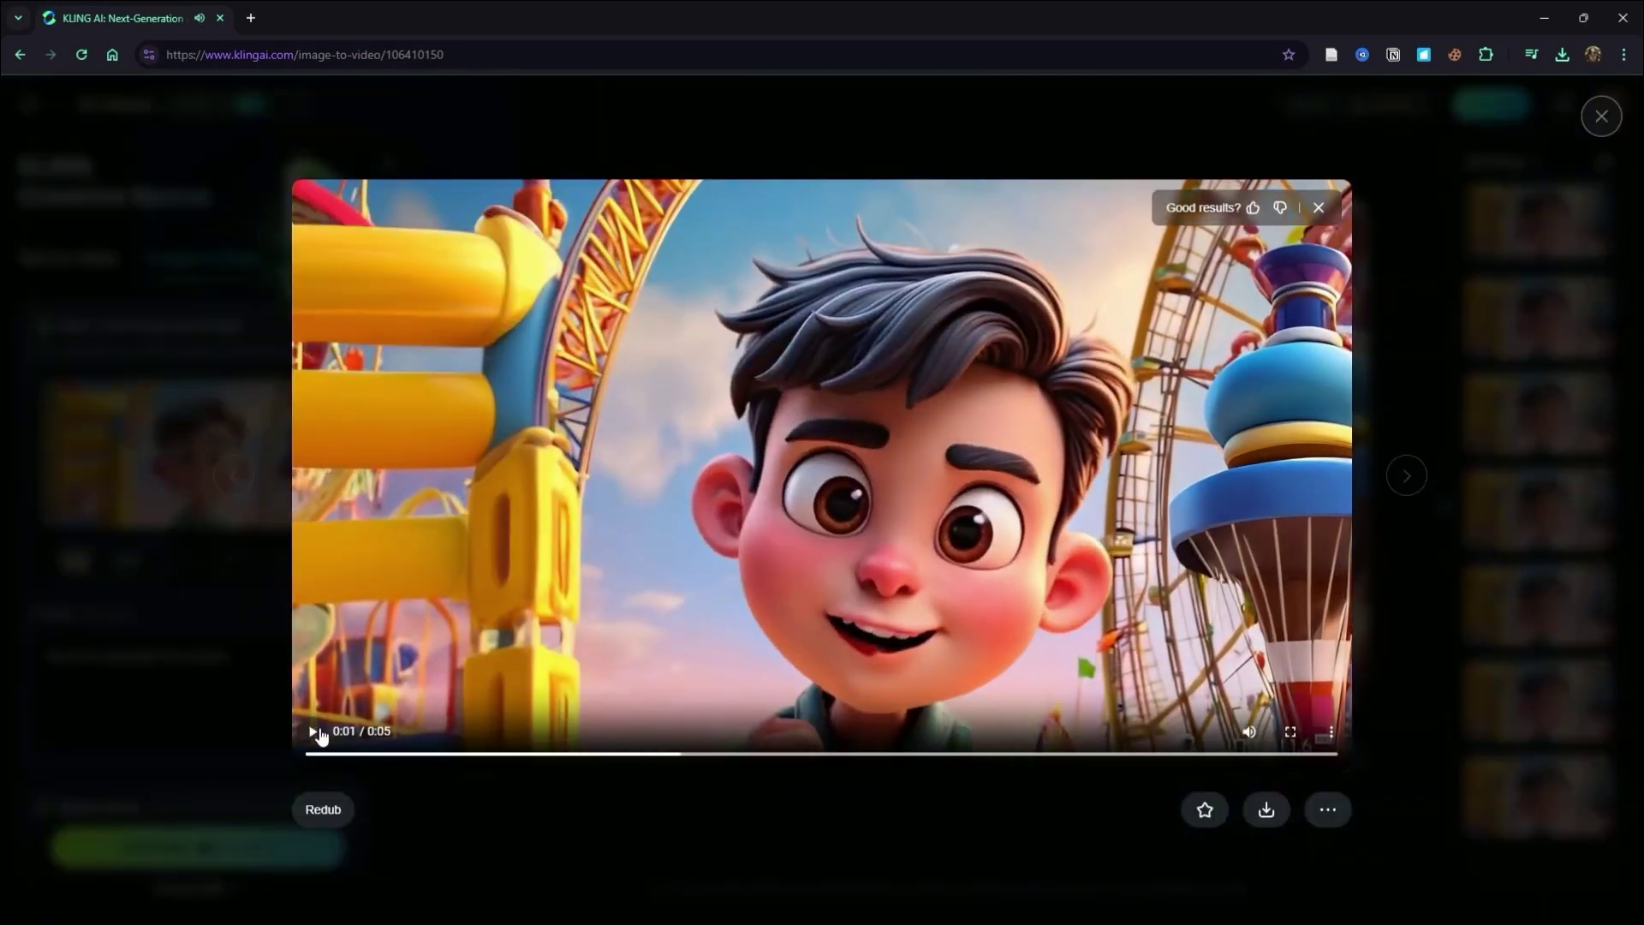
{"action": "left_click_drag", "start_coordinate": [327, 756], "coordinate": [422, 754]}
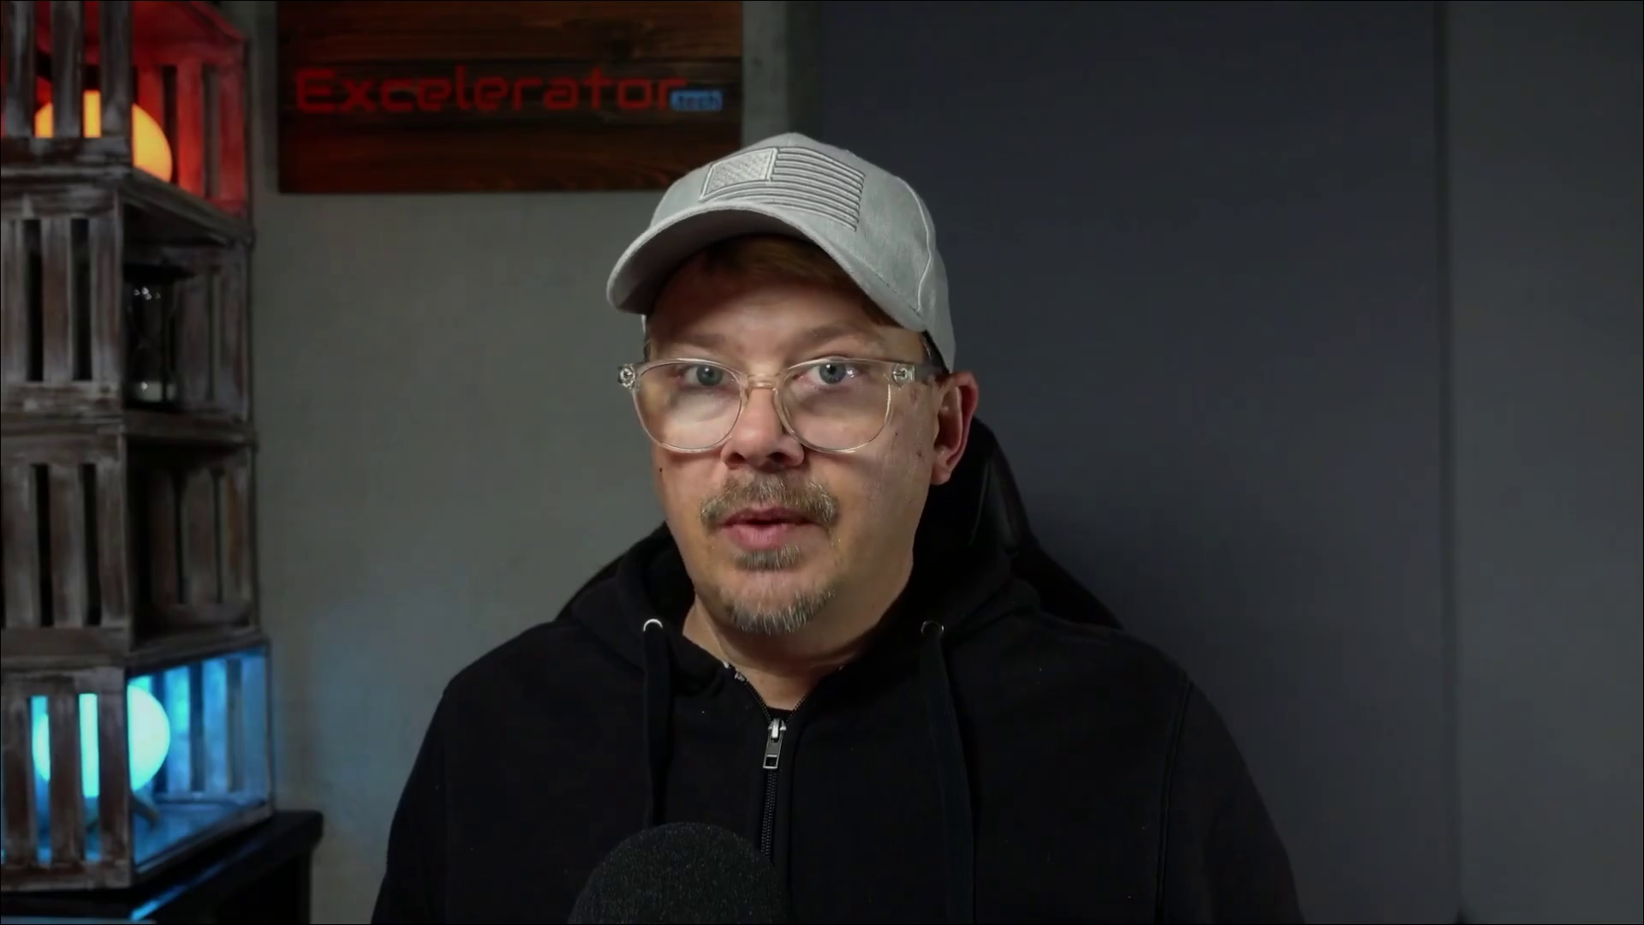